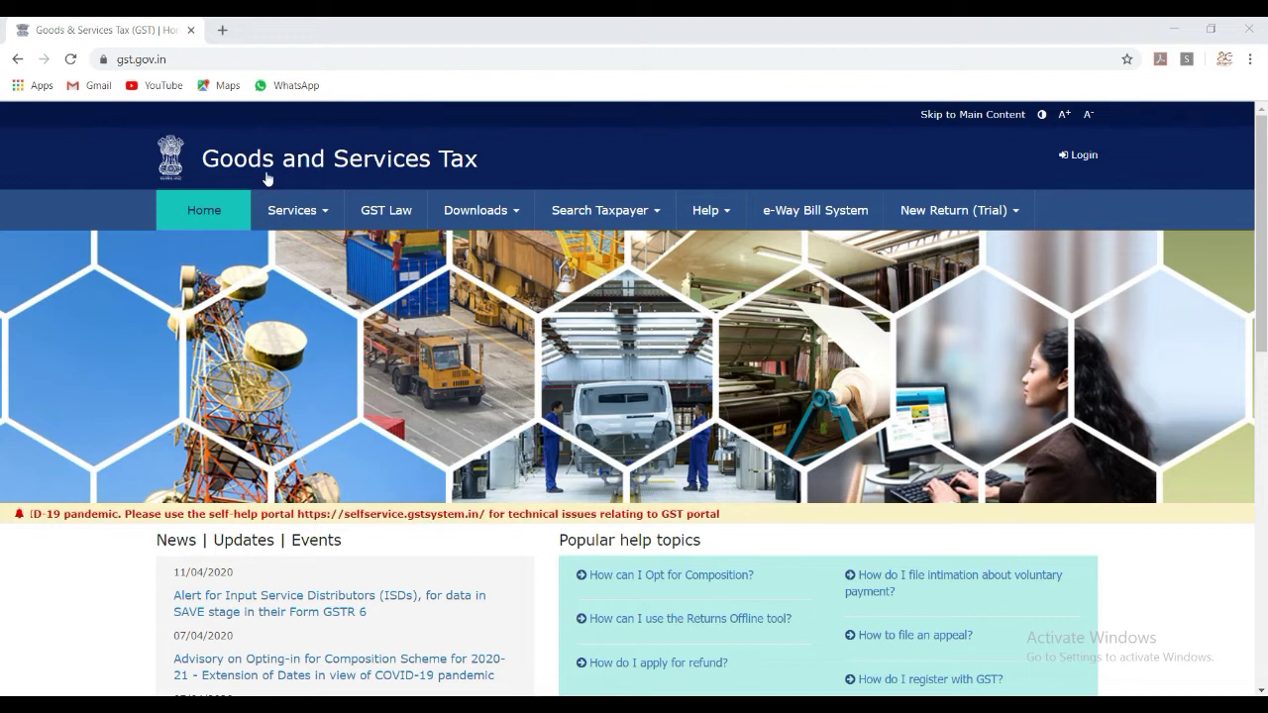
# Open Create Challan and submit the taxpayer's GSTIN with the captcha to load the challan form.
pyautogui.moveTo(315, 208)
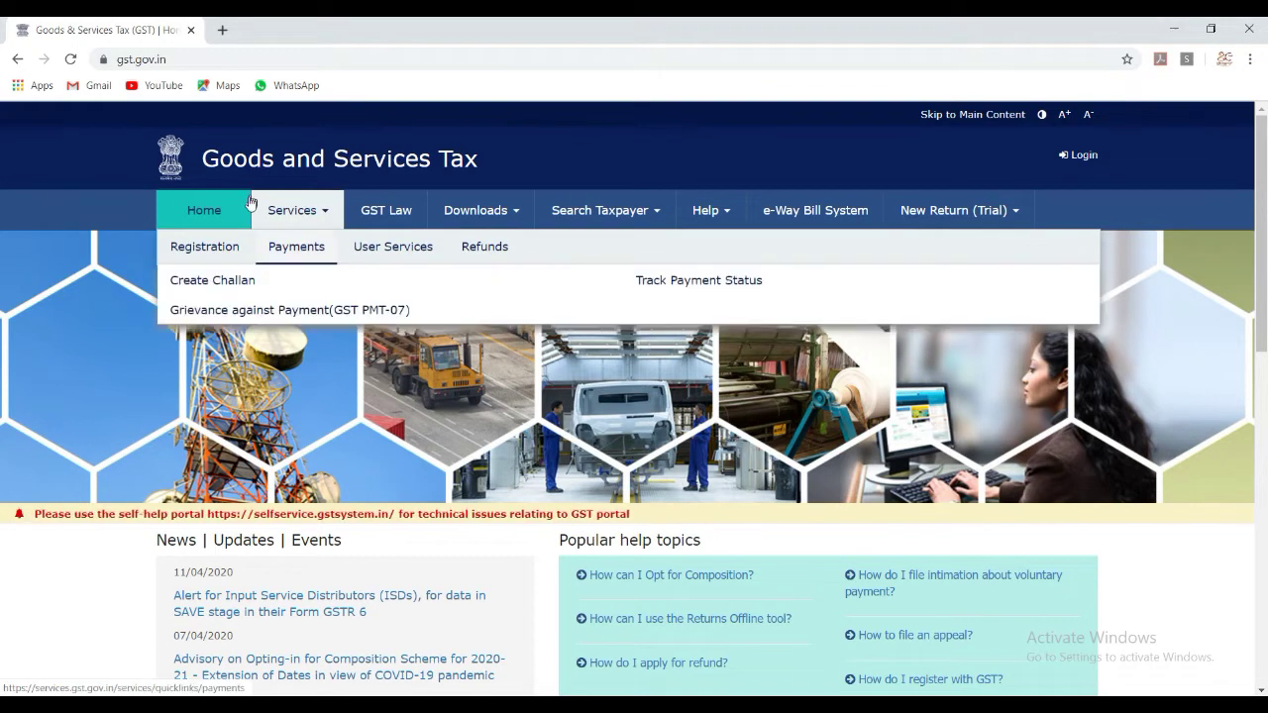
pyautogui.click(212, 279)
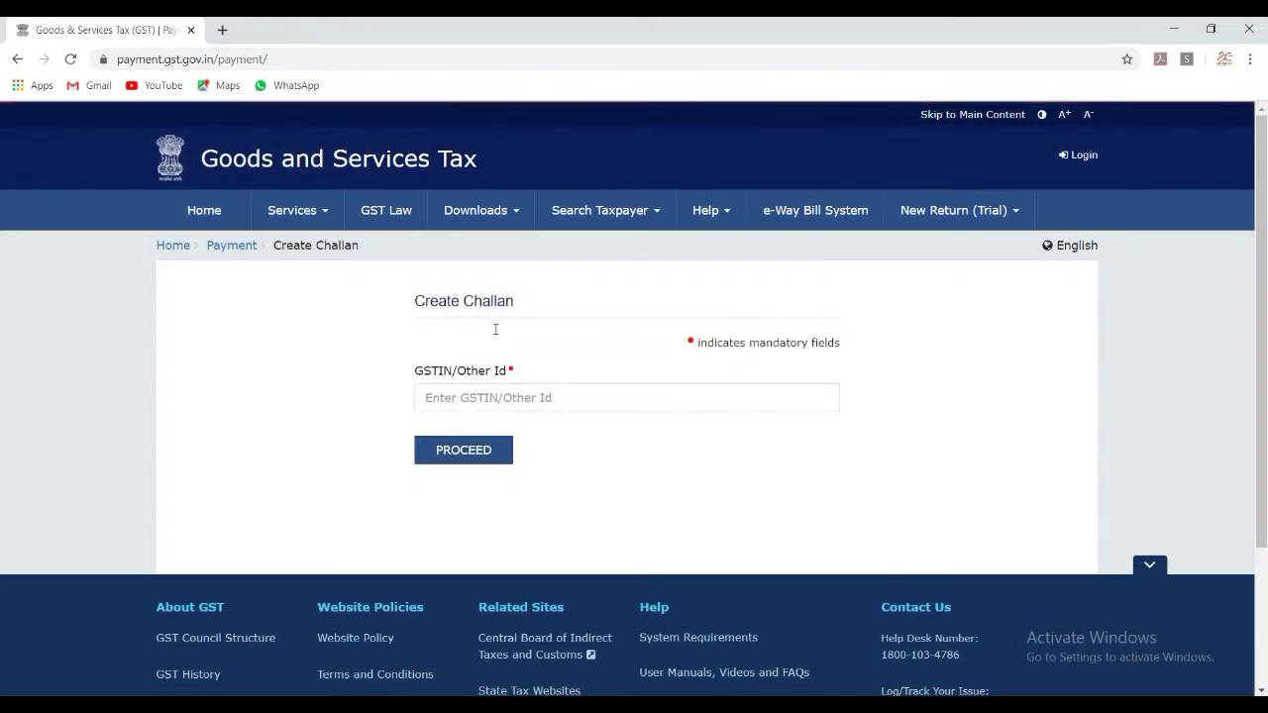
pyautogui.click(617, 402)
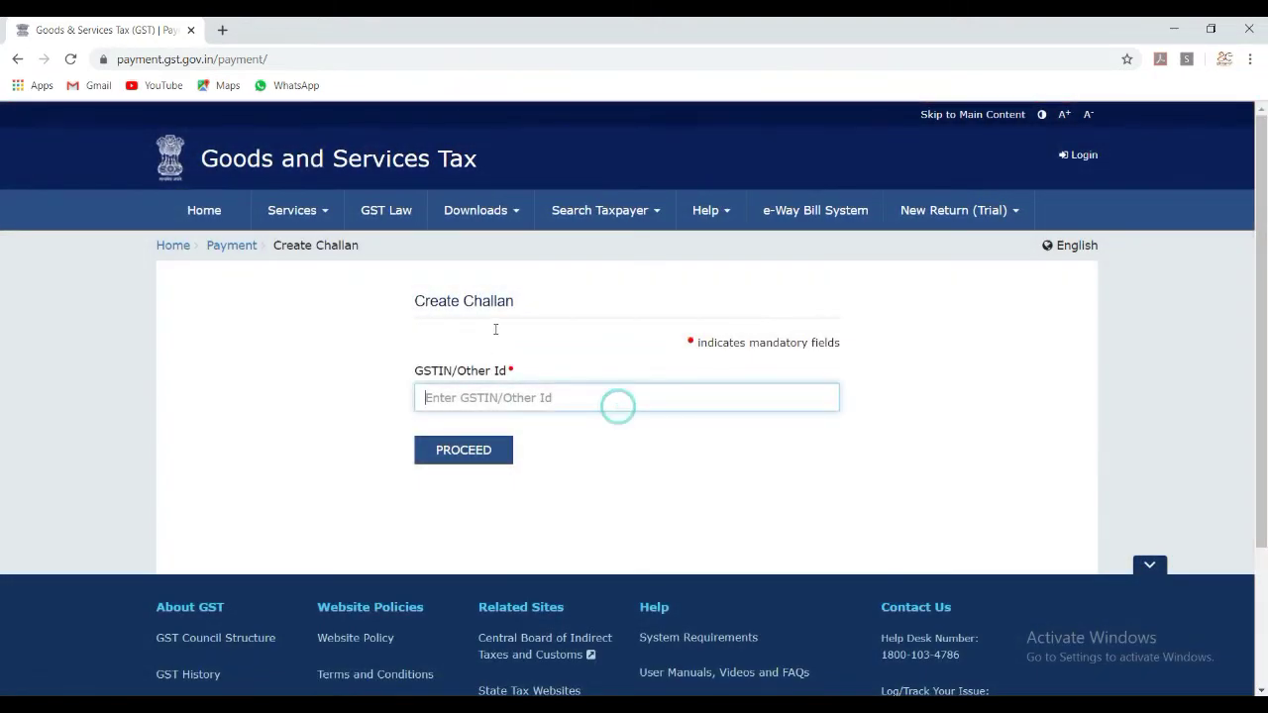
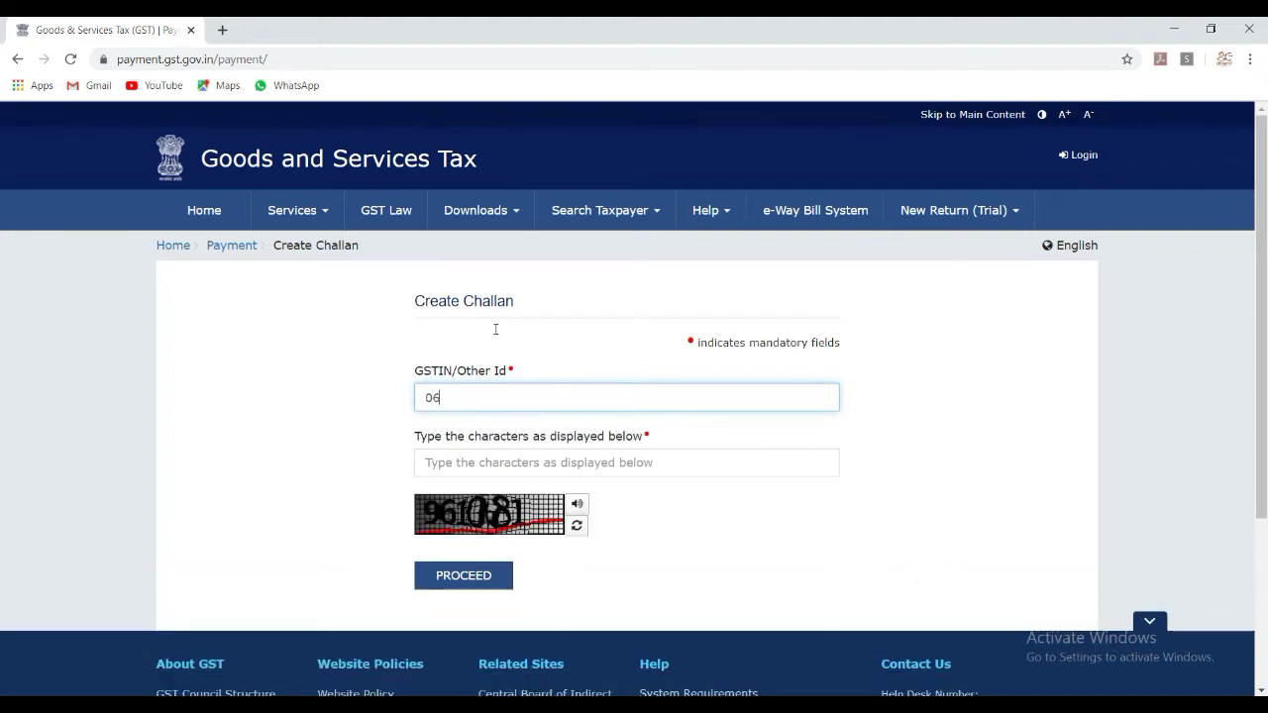
pyautogui.press('Tab')
pyautogui.write('961081')
pyautogui.press('Return')
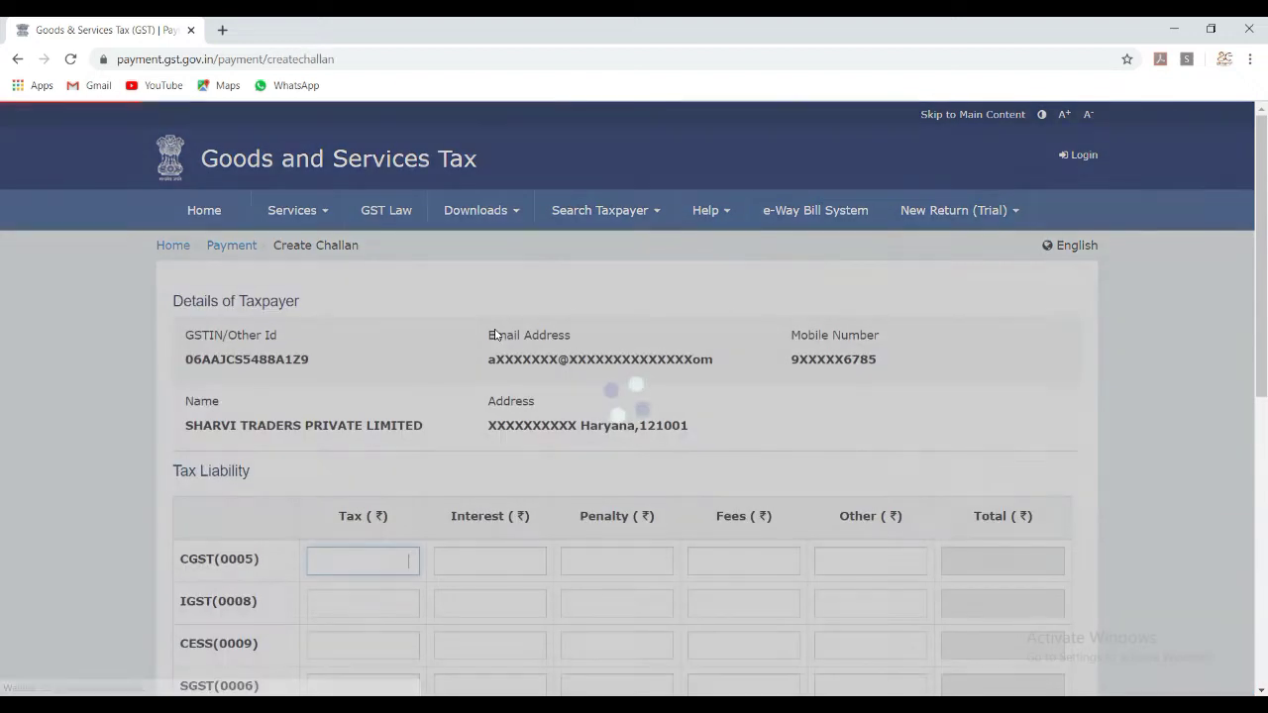
pyautogui.scroll(-2, 749, 350)
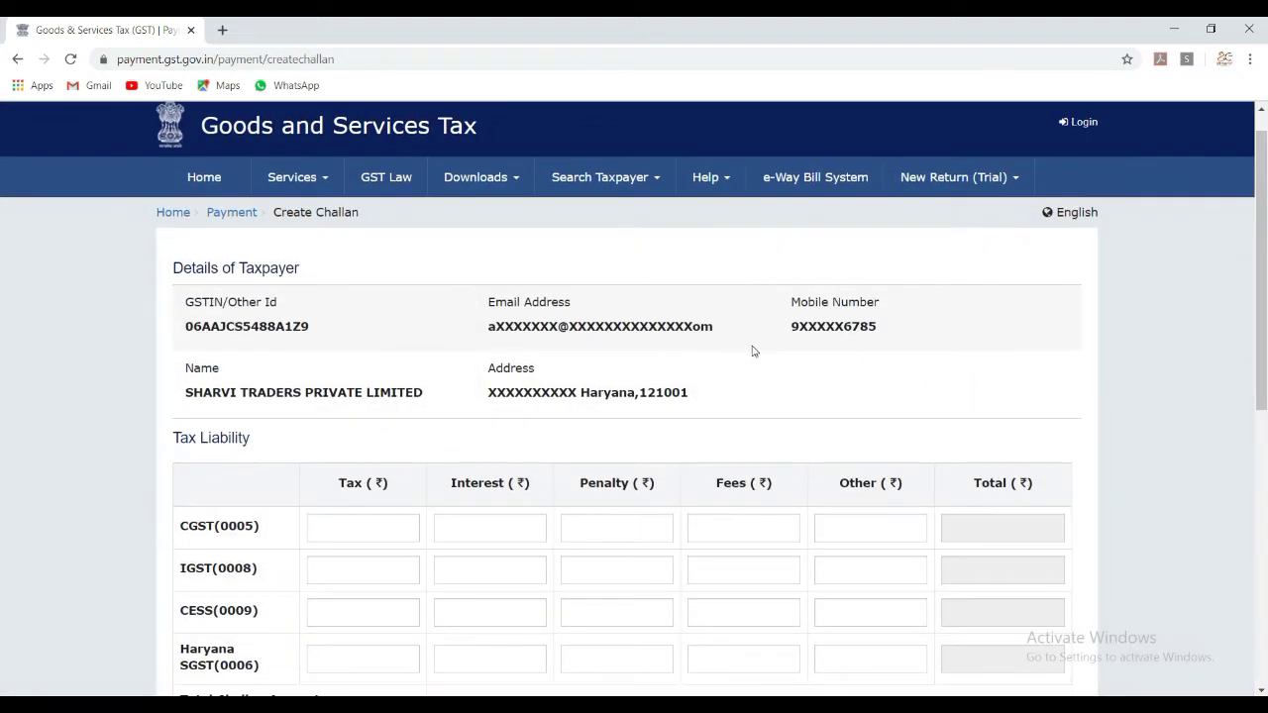
pyautogui.scroll(-3, 752, 351)
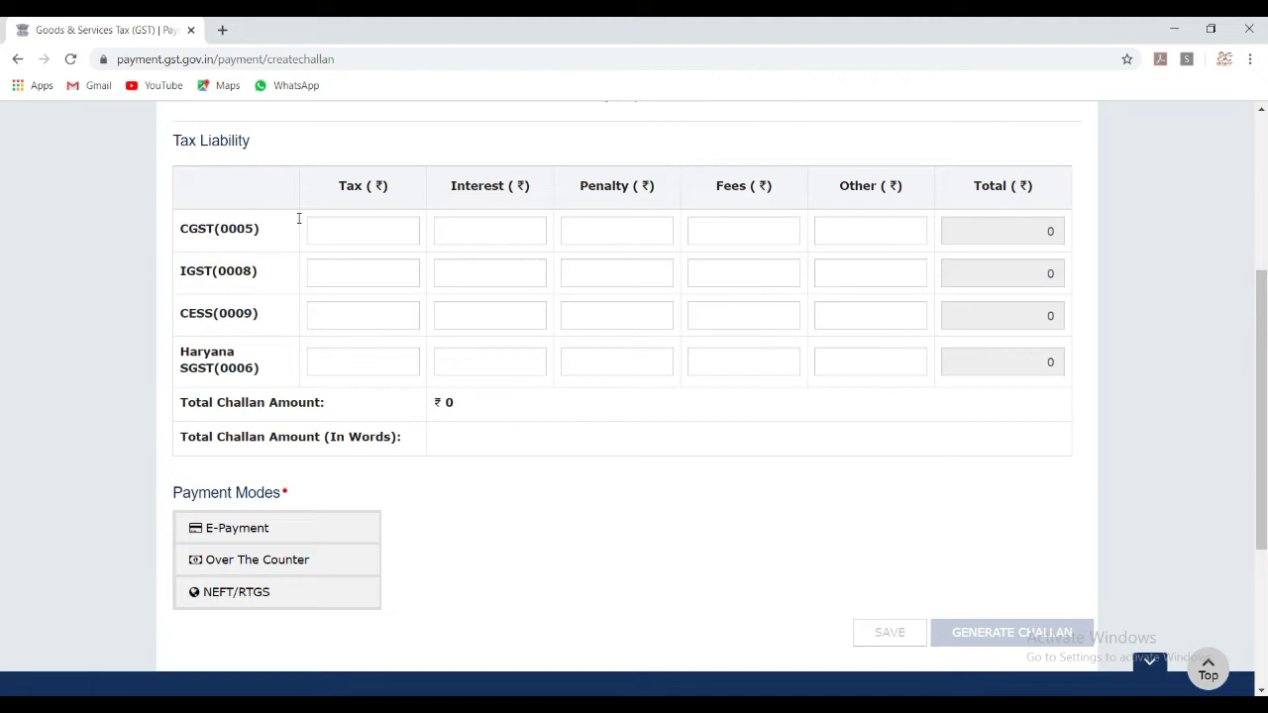
pyautogui.scroll(4, 990, 208)
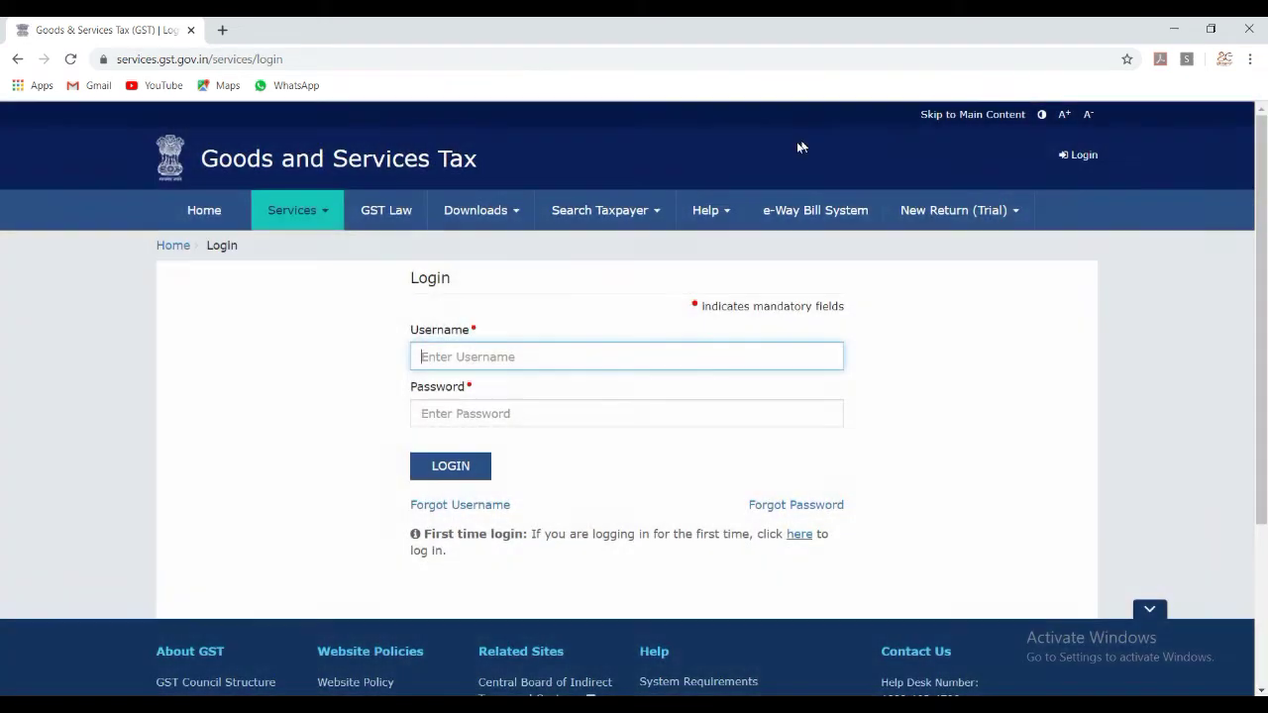
# Log in to the GST Portal with the taxpayer's username, password and captcha.
pyautogui.write('ROHINI')
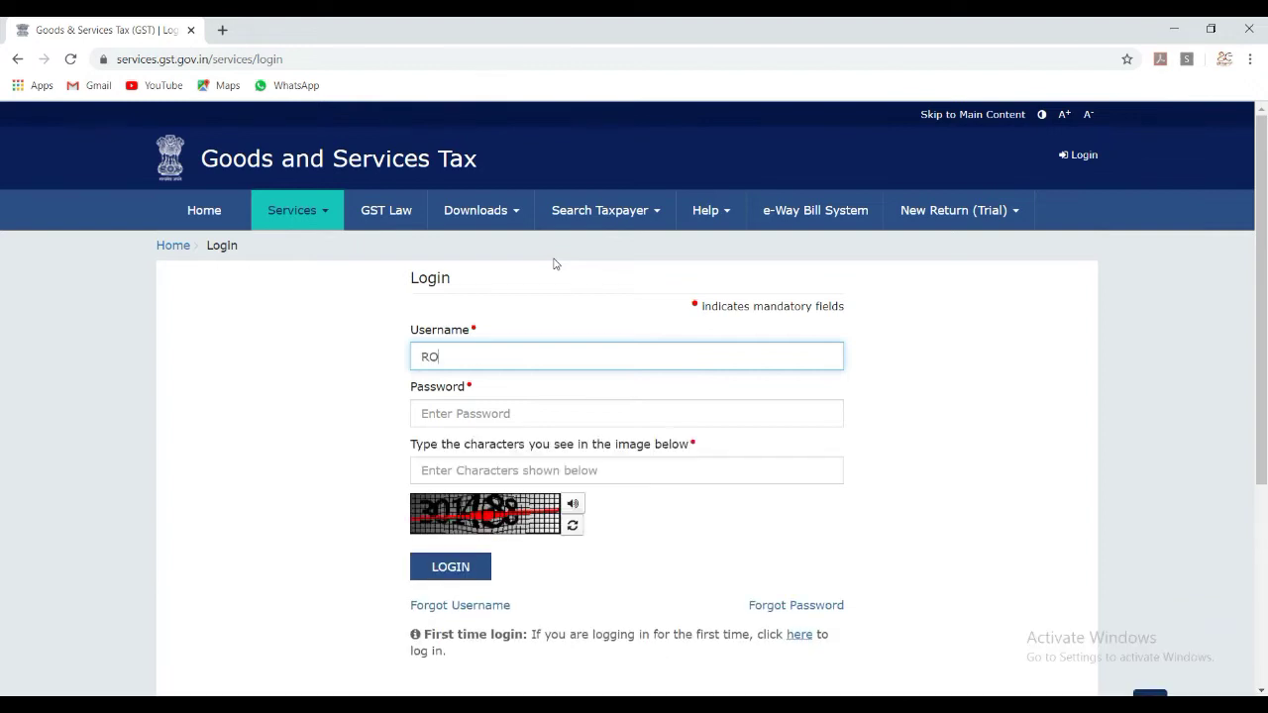
pyautogui.press('BackSpace')
pyautogui.press('BackSpace')
pyautogui.press('BackSpace')
pyautogui.press('BackSpace')
pyautogui.press('BackSpace')
pyautogui.write('rohini07012019')
pyautogui.press('Tab')
pyautogui.write('r*******')
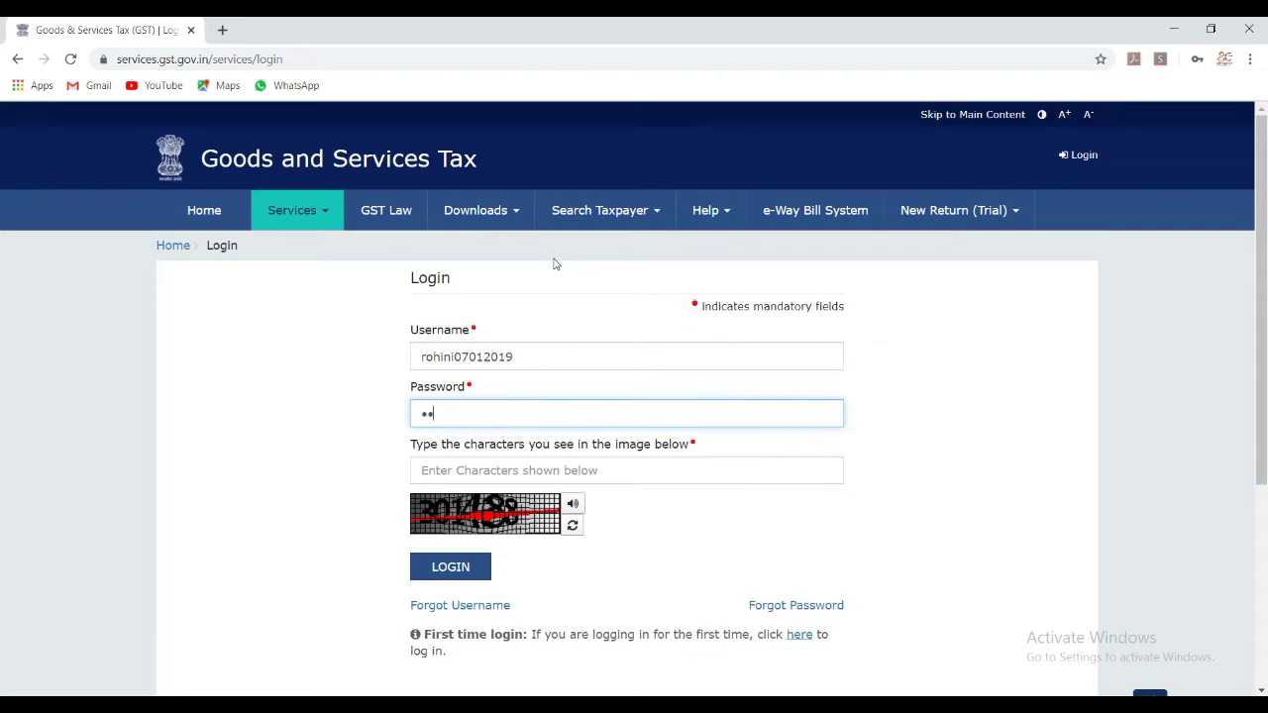
pyautogui.write('*')
pyautogui.press('Tab')
pyautogui.write('301488')
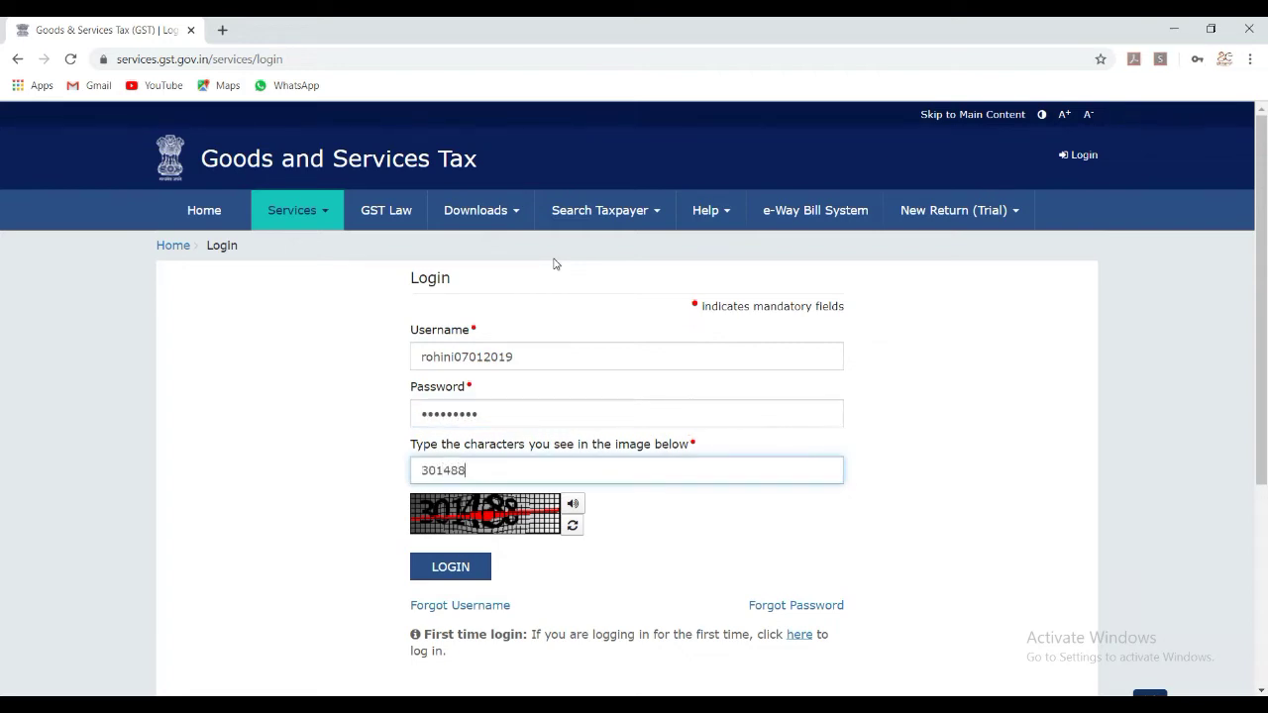
pyautogui.press('Return')
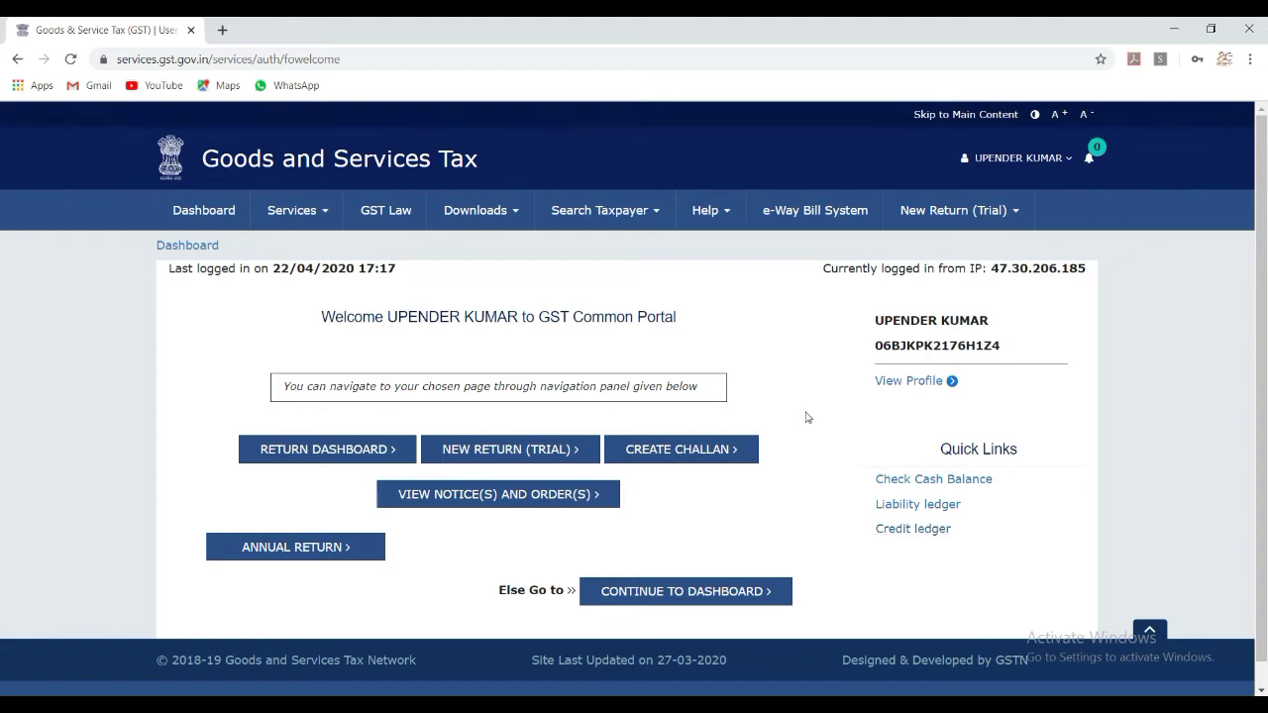
# View the ₹1,605.00 cash balance breakdown (Central Tax 1,516.00, State Tax 89.00), then close it.
pyautogui.click(975, 479)
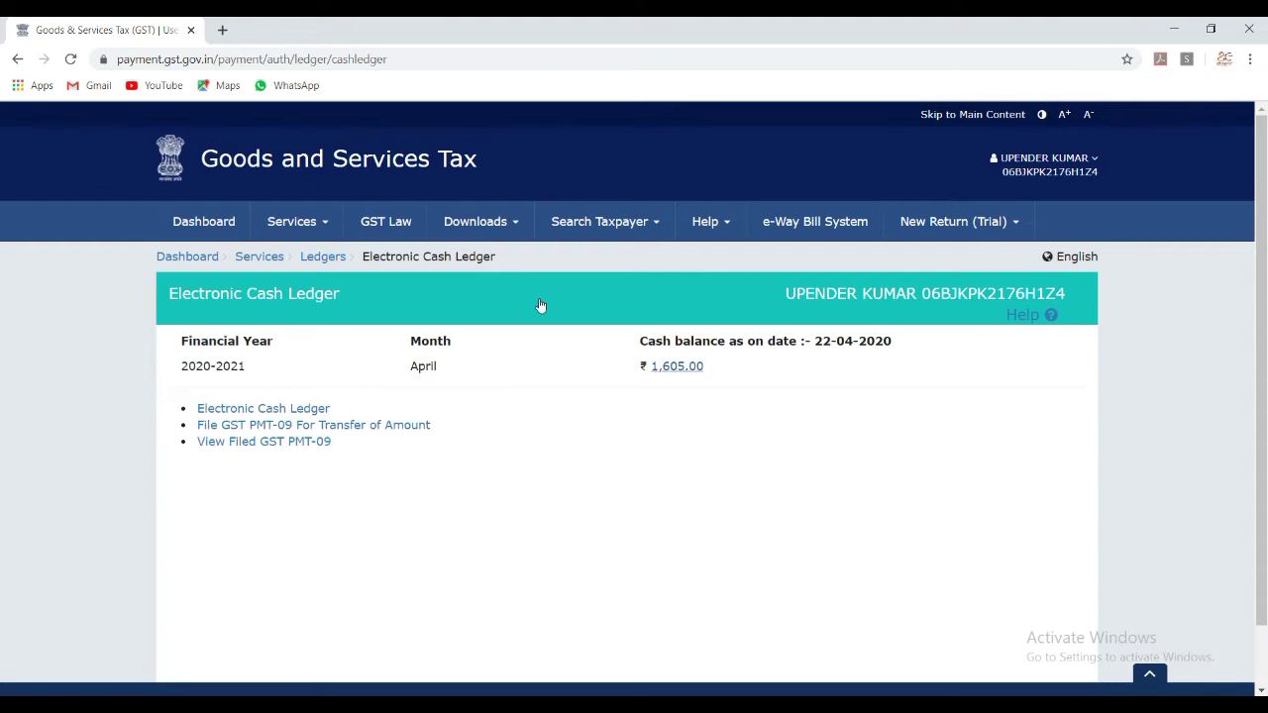
pyautogui.click(676, 365)
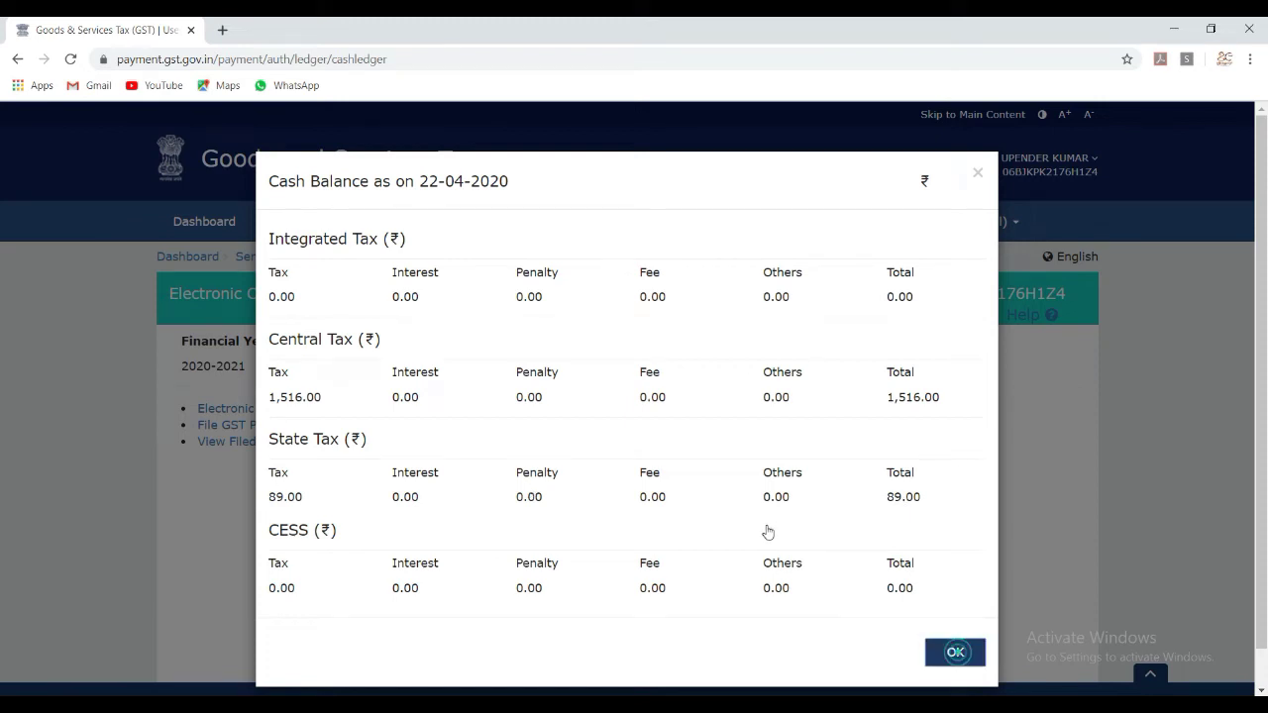
pyautogui.press('Return')
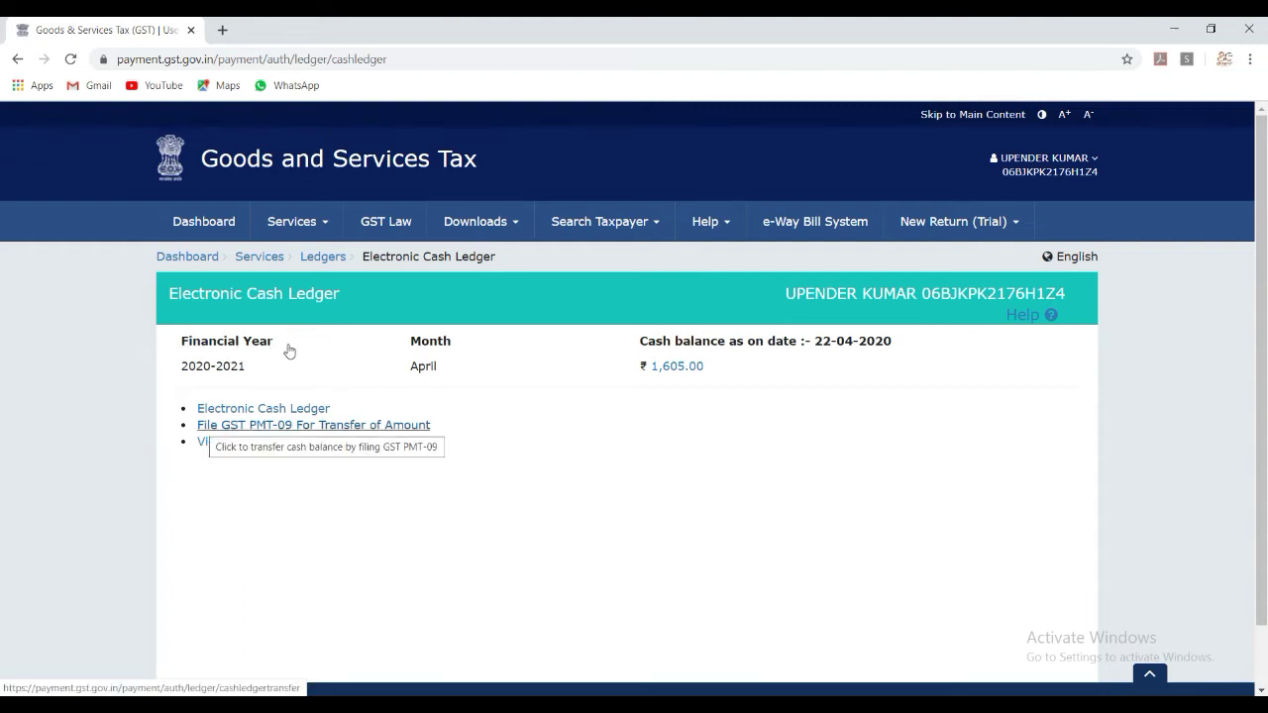
# Start the GST PMT-09 transfer form and scroll down to its Add record section.
pyautogui.click(359, 426)
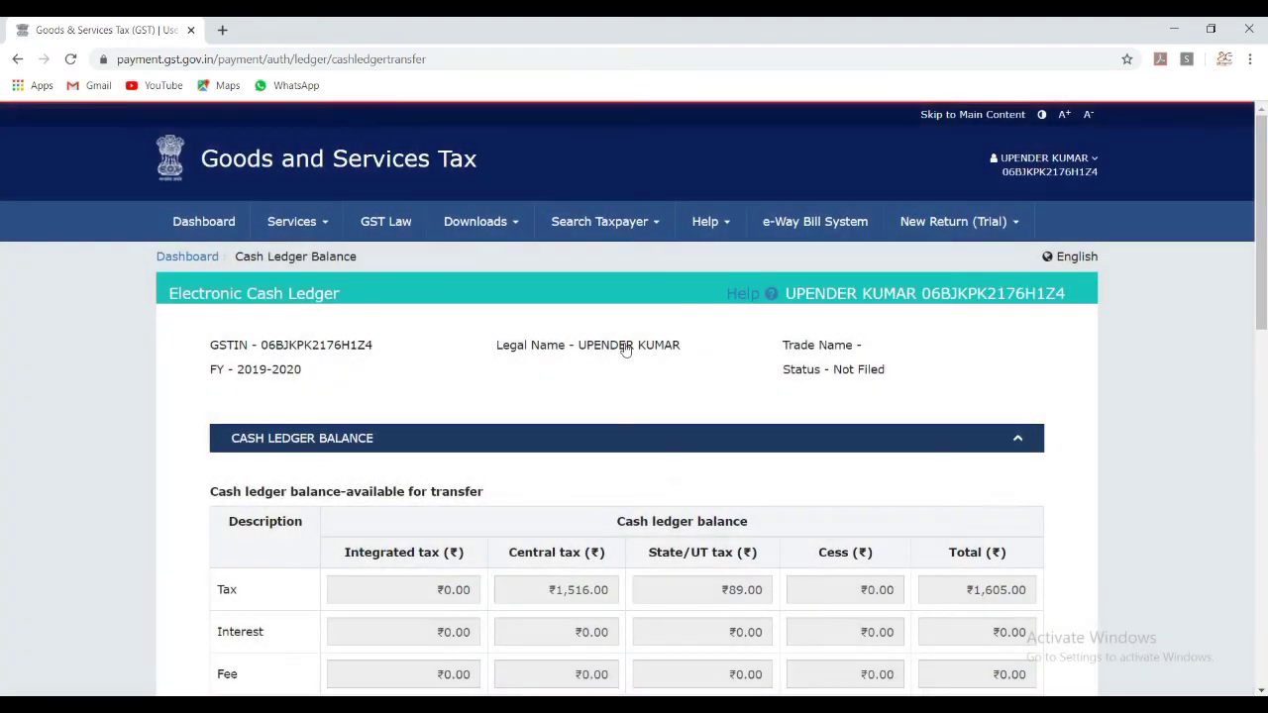
pyautogui.scroll(-3, 1014, 233)
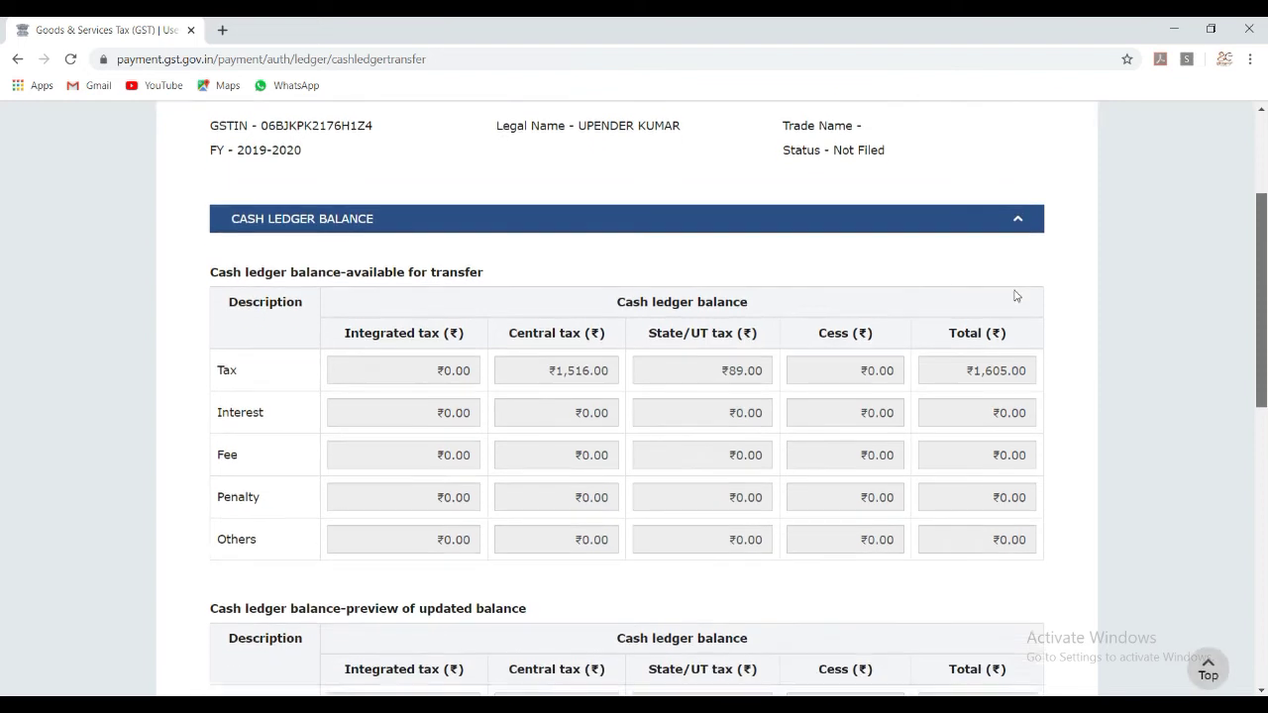
pyautogui.scroll(-1, 1014, 303)
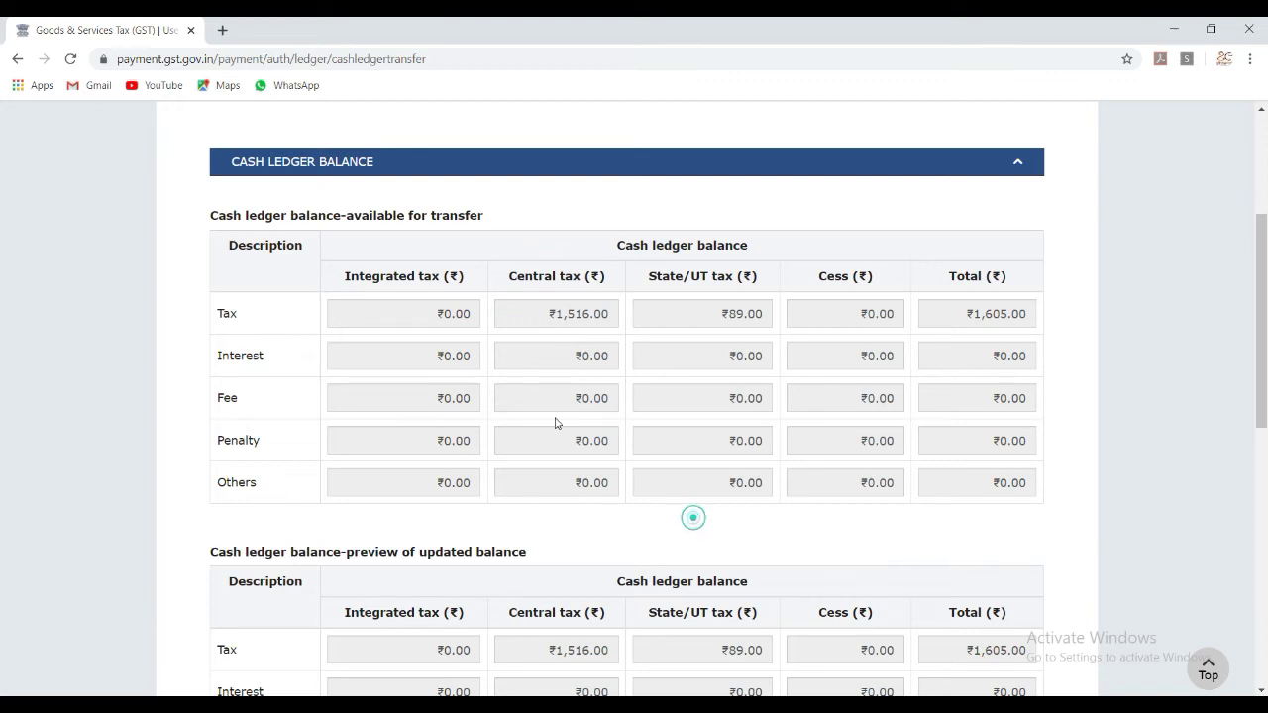
pyautogui.scroll(-3, 555, 423)
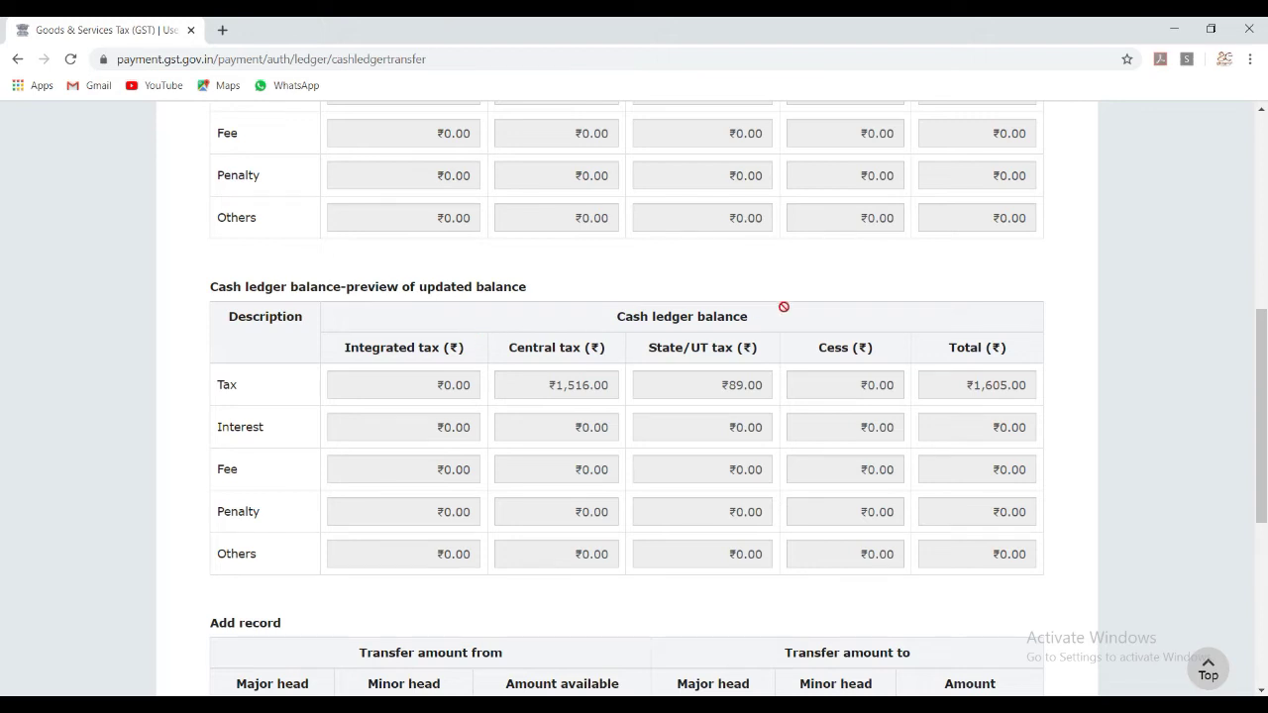
pyautogui.scroll(-2, 1016, 376)
pyautogui.scroll(-2, 1012, 410)
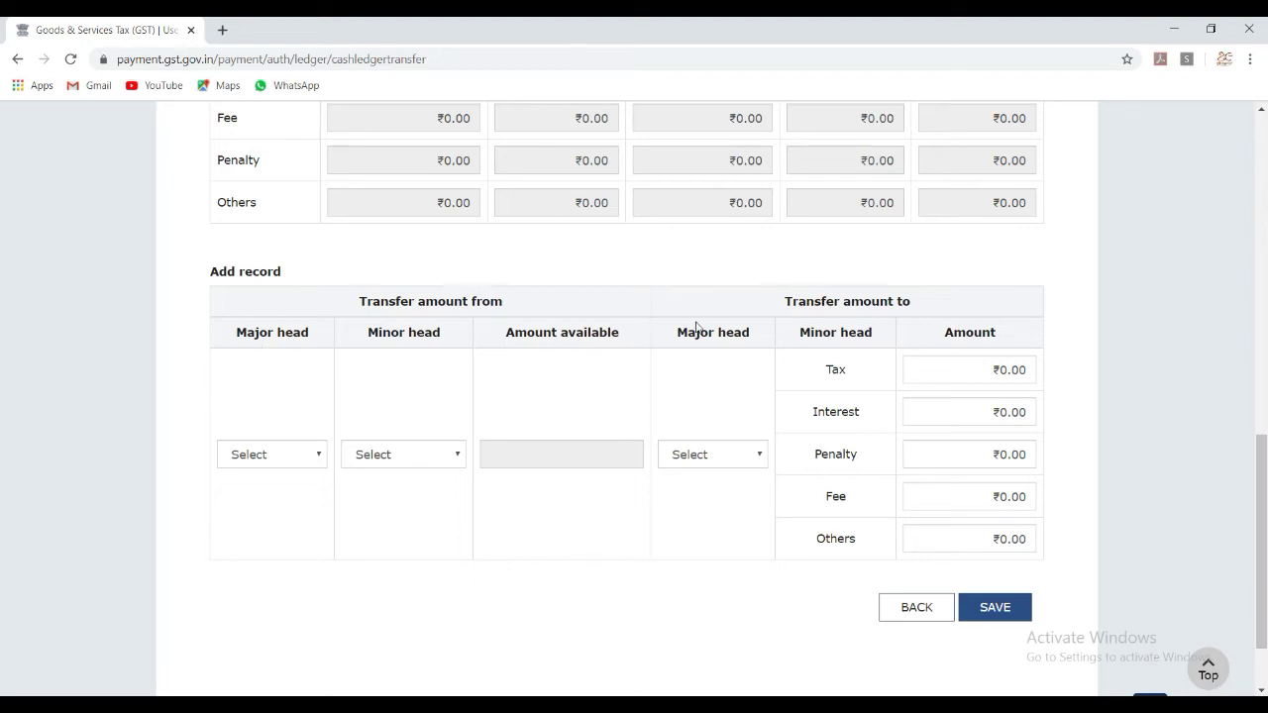
# Set the record to transfer from CGST Tax to SGST Tax.
pyautogui.click(309, 458)
pyautogui.press('Down')
pyautogui.press('Down')
pyautogui.press('Down')
pyautogui.click(279, 521)
pyautogui.click(363, 505)
pyautogui.click(415, 458)
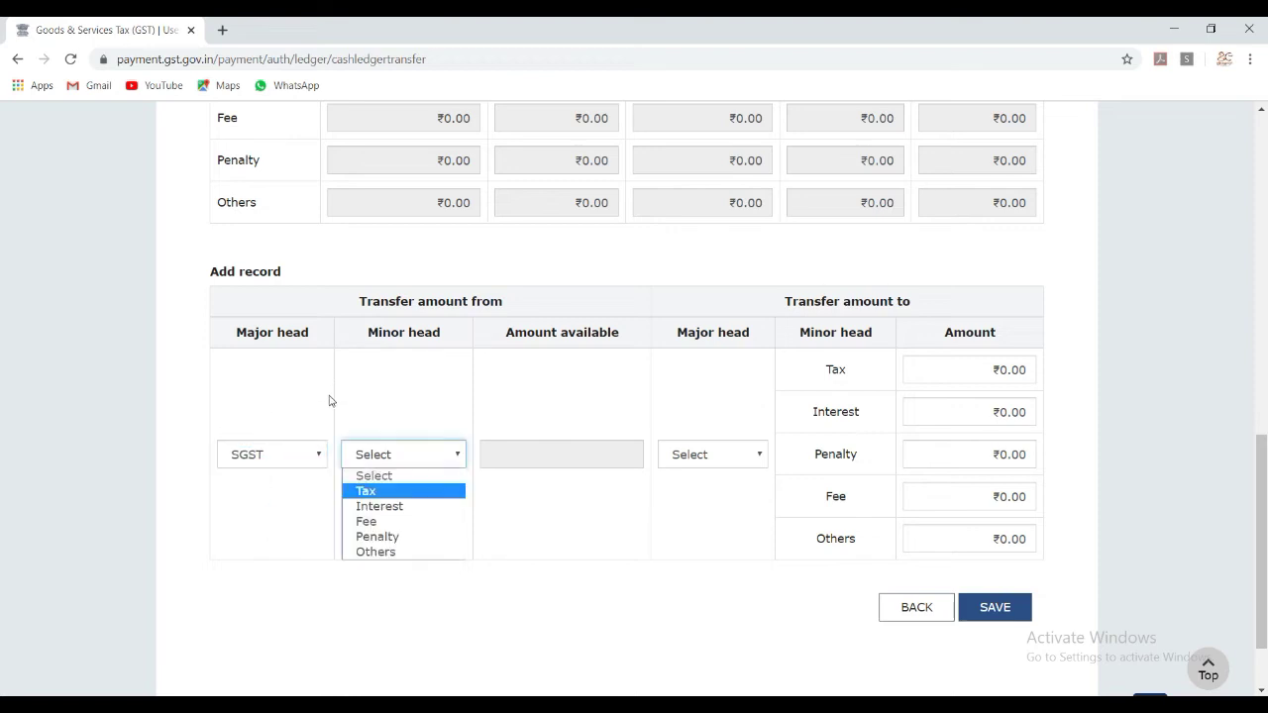
pyautogui.click(407, 490)
pyautogui.click(616, 532)
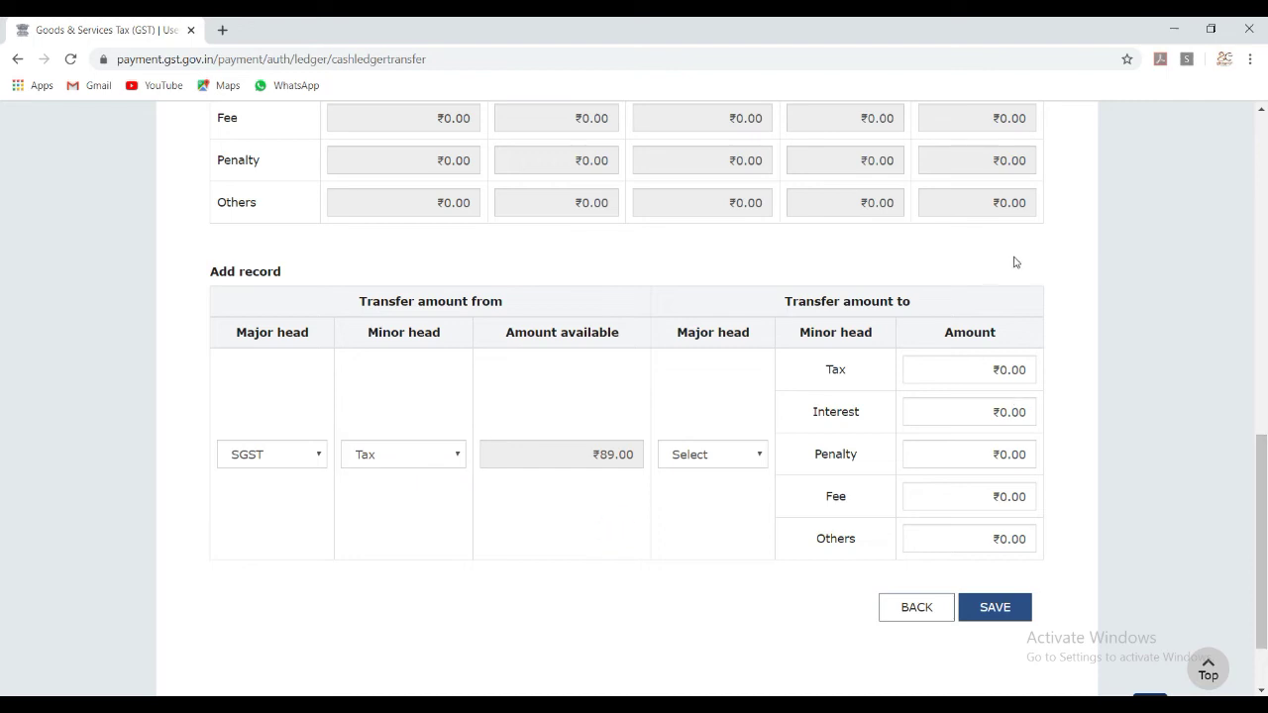
pyautogui.scroll(5, 1014, 261)
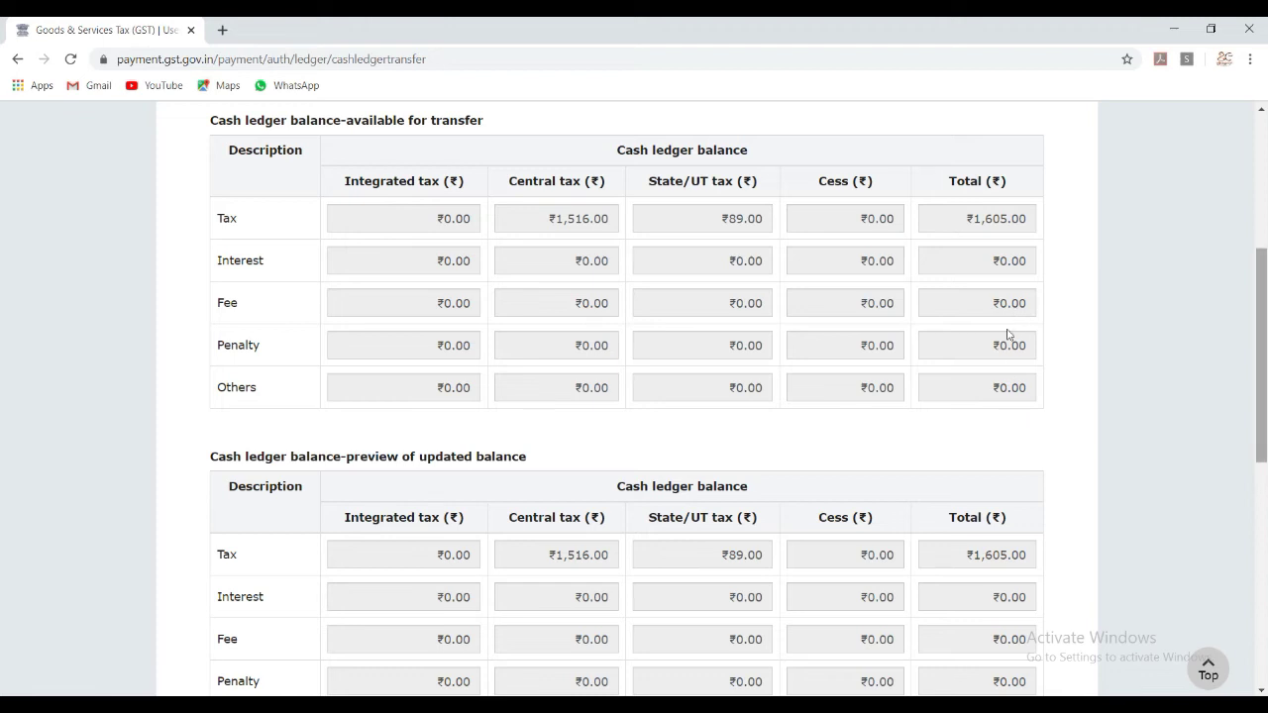
pyautogui.scroll(-4, 1015, 396)
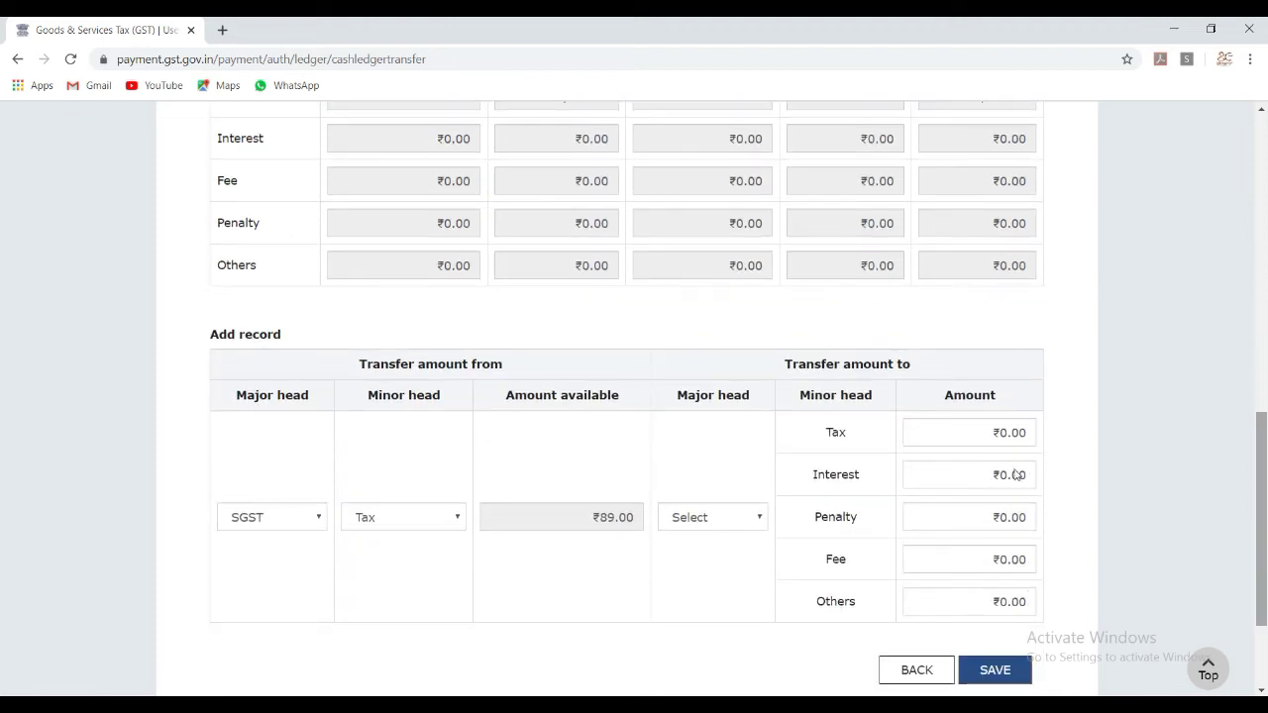
pyautogui.click(283, 517)
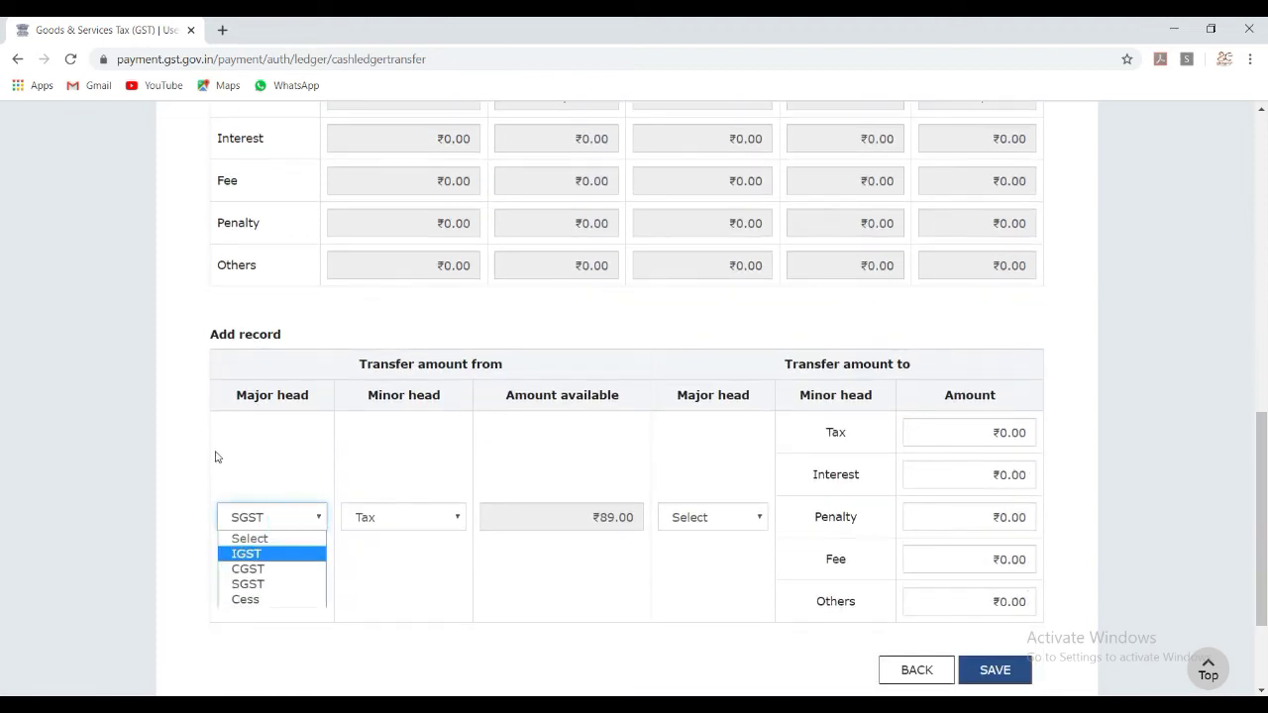
pyautogui.click(268, 560)
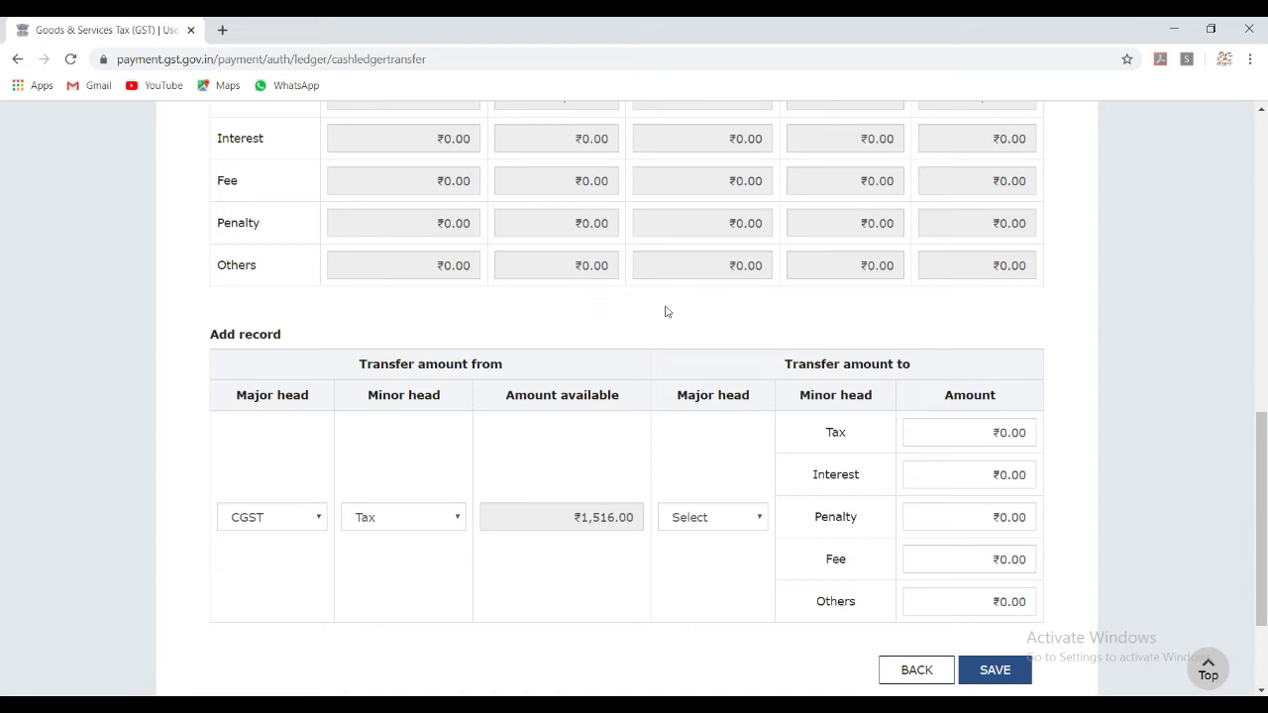
pyautogui.click(747, 517)
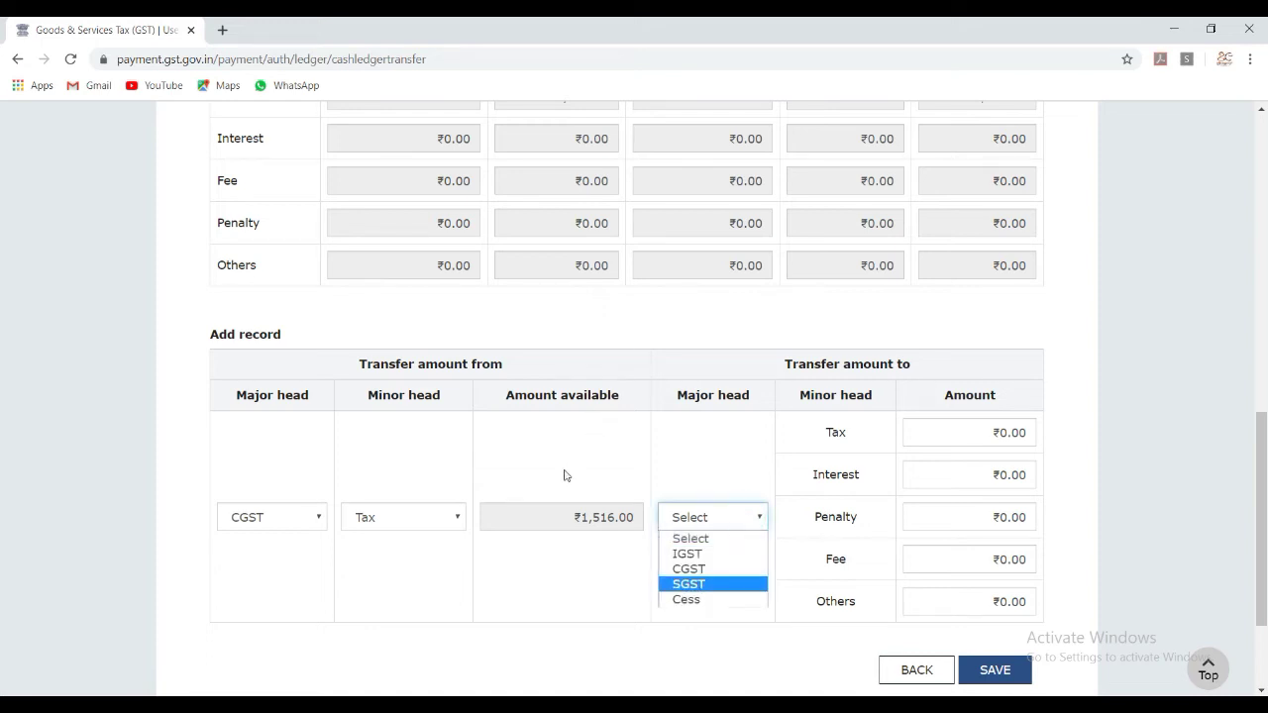
pyautogui.click(704, 583)
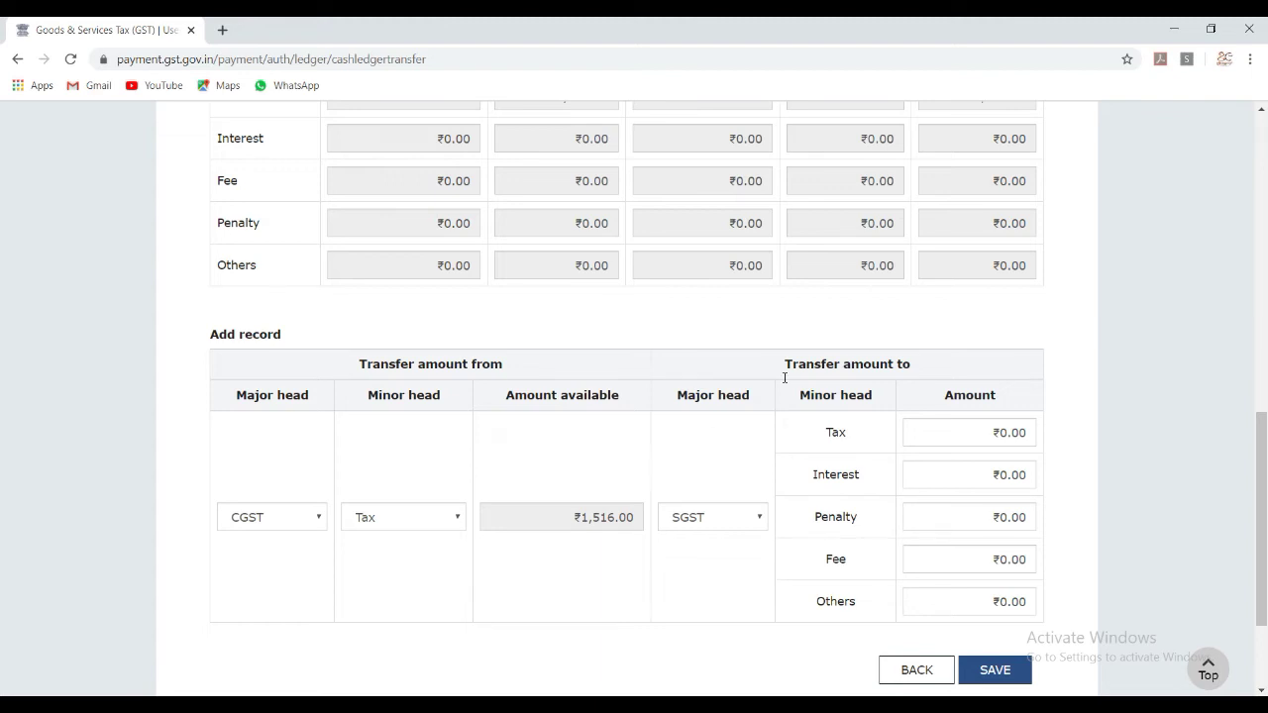
# Enter a 750 tax amount, save the transfer record and confirm the warning.
pyautogui.press('Tab')
pyautogui.write('7')
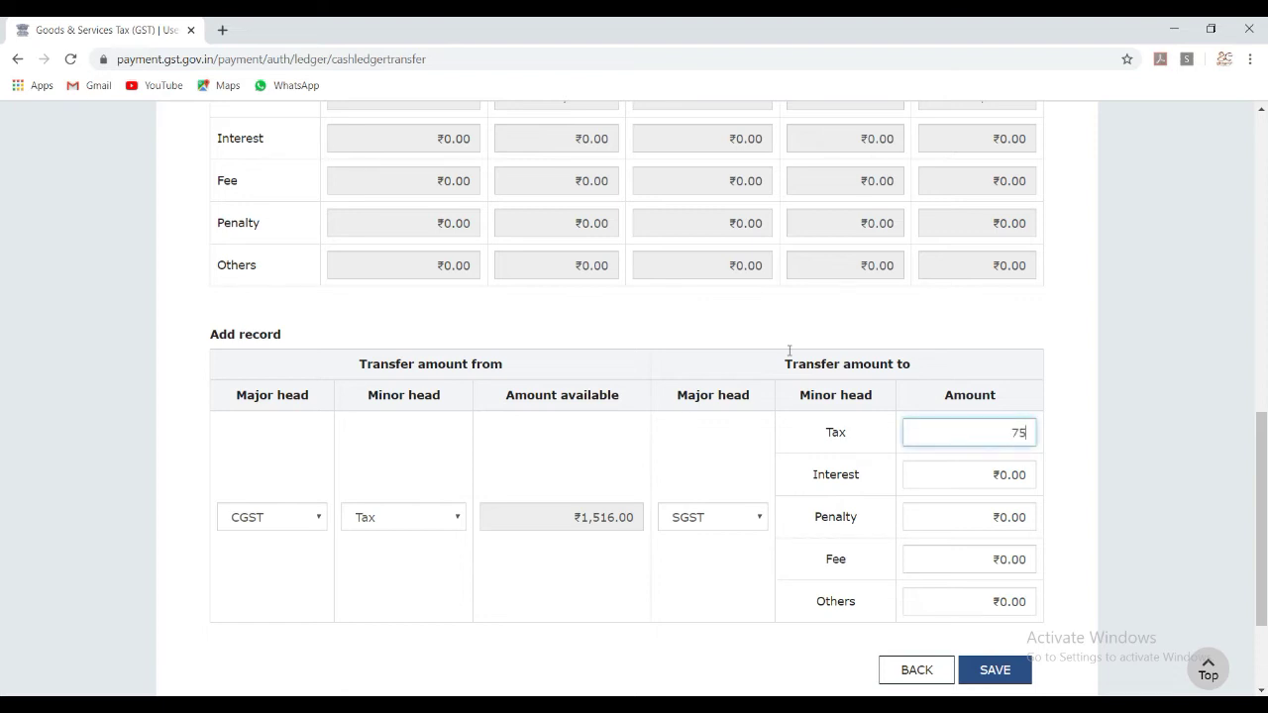
pyautogui.click(1089, 470)
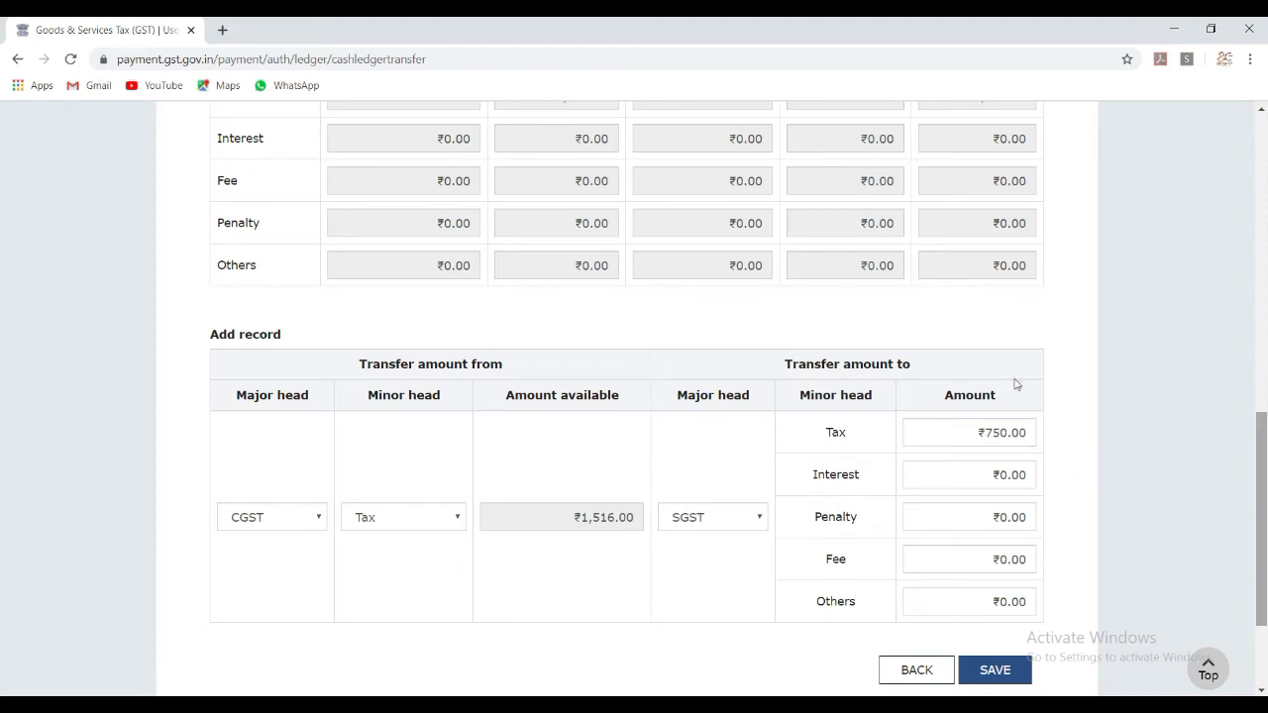
pyautogui.click(991, 676)
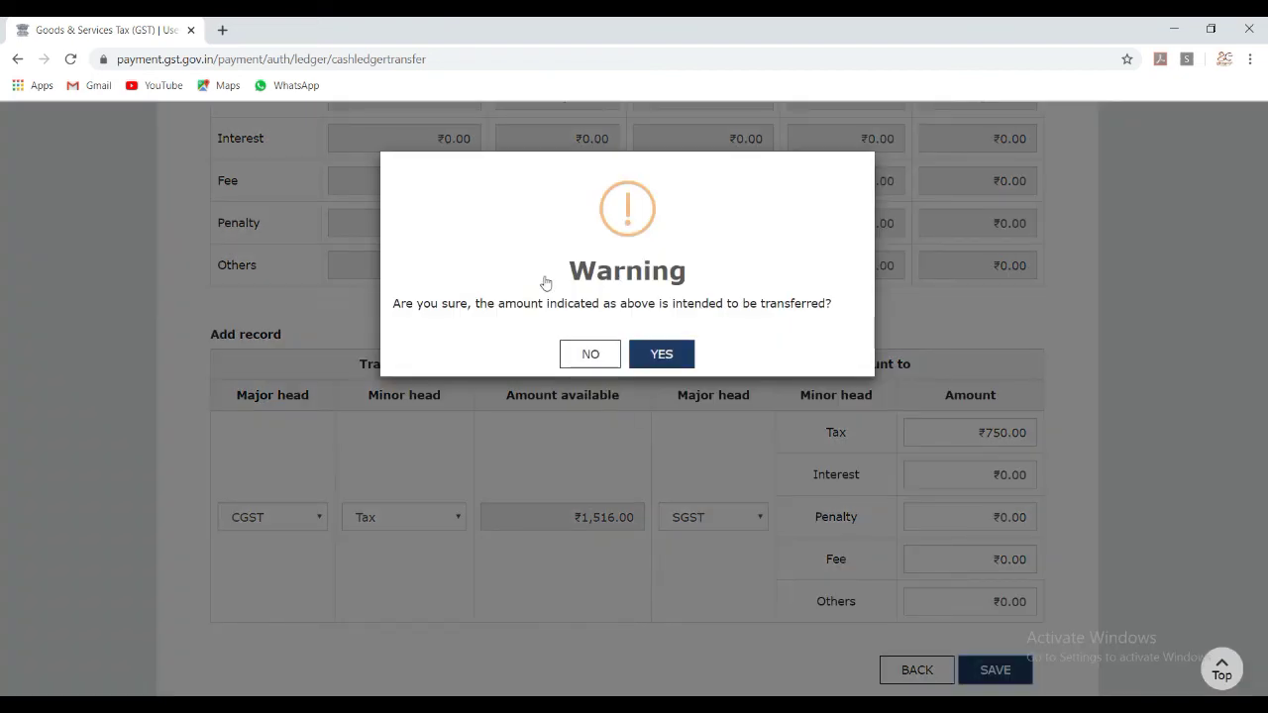
pyautogui.press('Return')
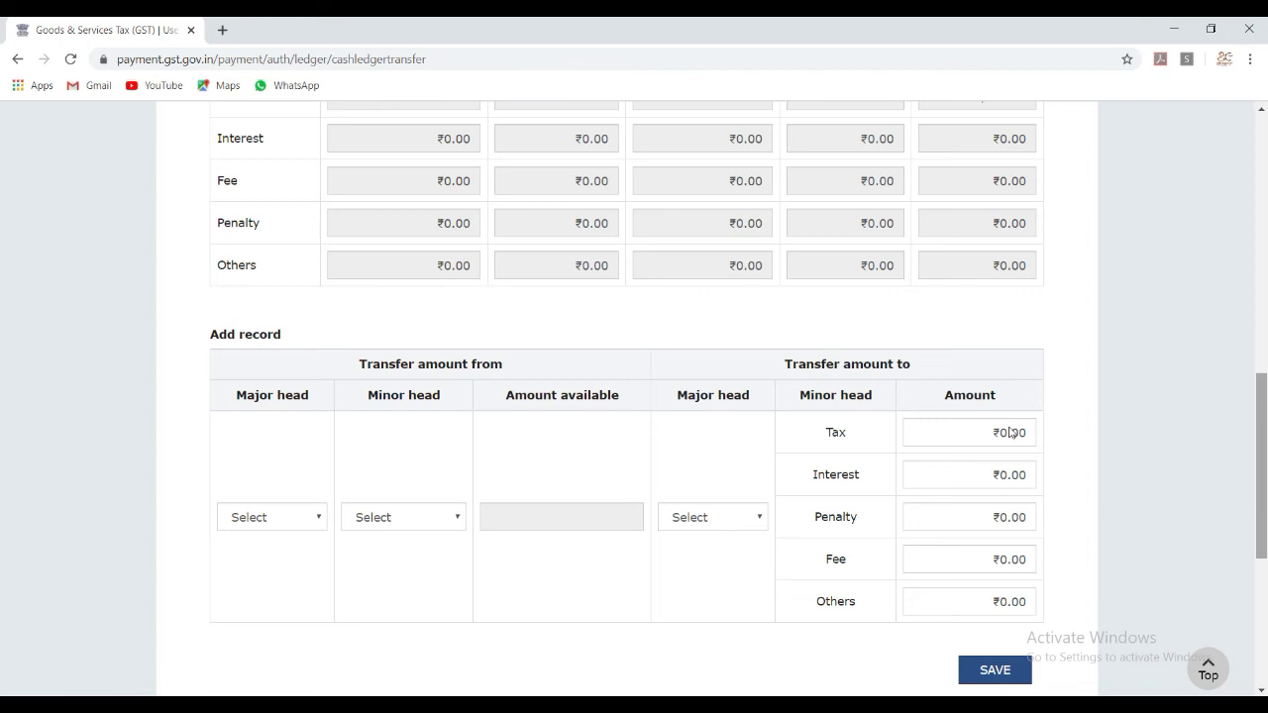
# Scroll through the CGST→SGST record and the updated balances of ₹766.00 central and ₹839.00 state tax.
pyautogui.scroll(-3, 1010, 436)
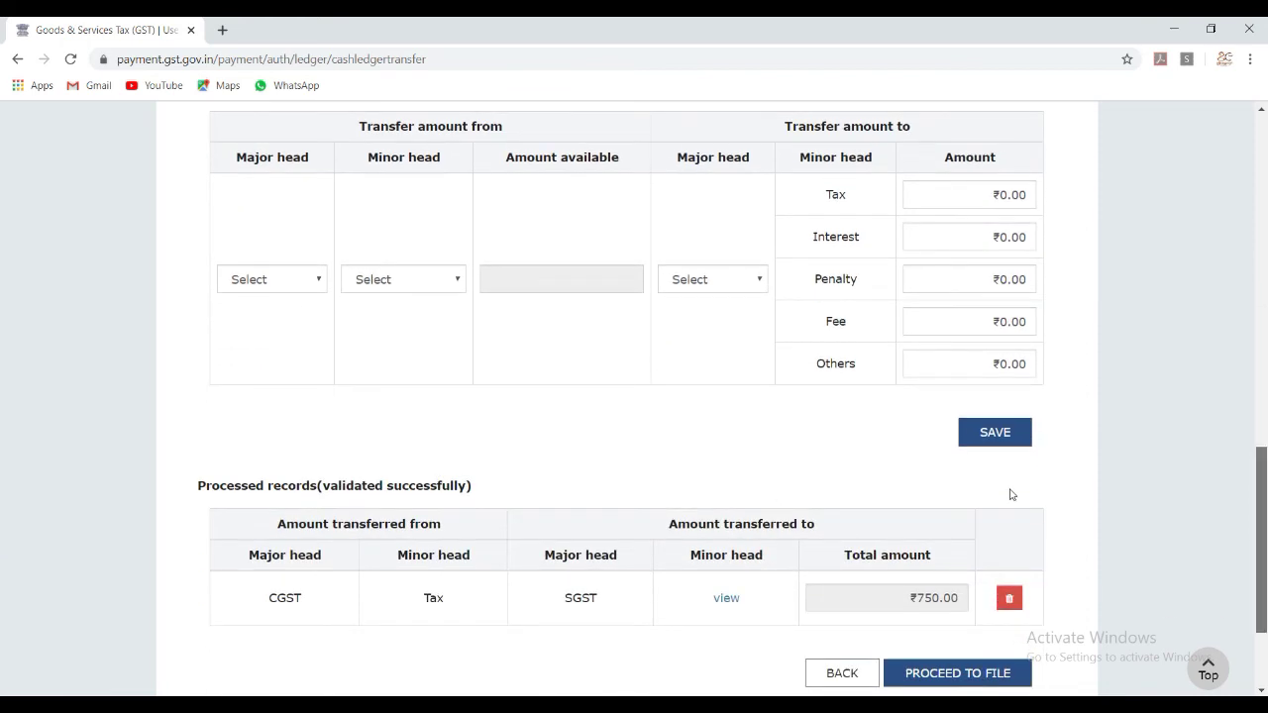
pyautogui.scroll(-1, 1011, 496)
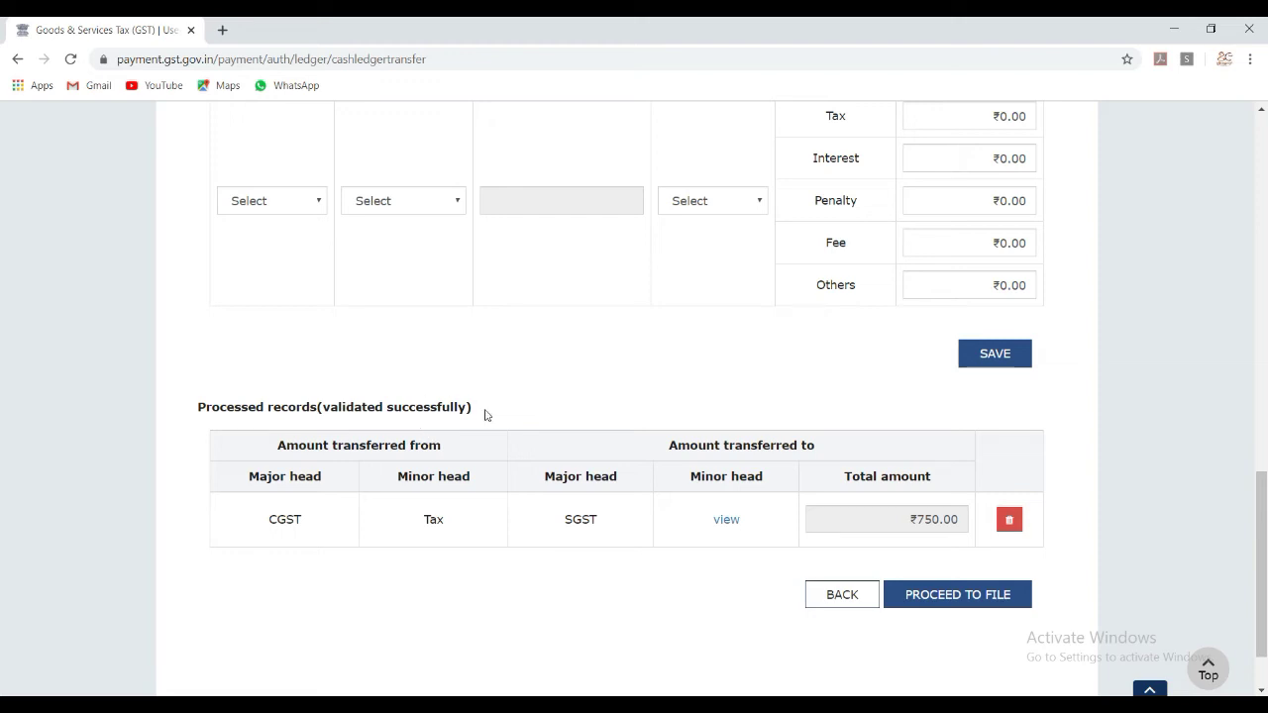
pyautogui.scroll(5, 1015, 270)
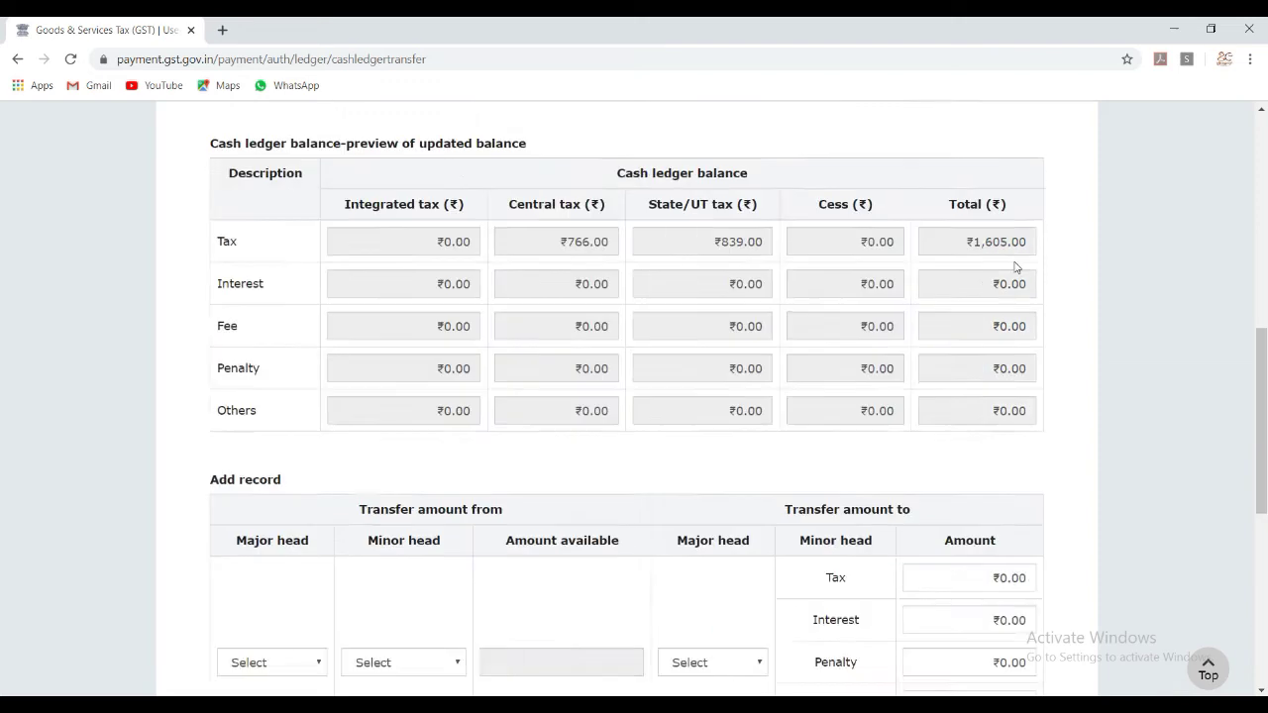
pyautogui.scroll(1, 1015, 280)
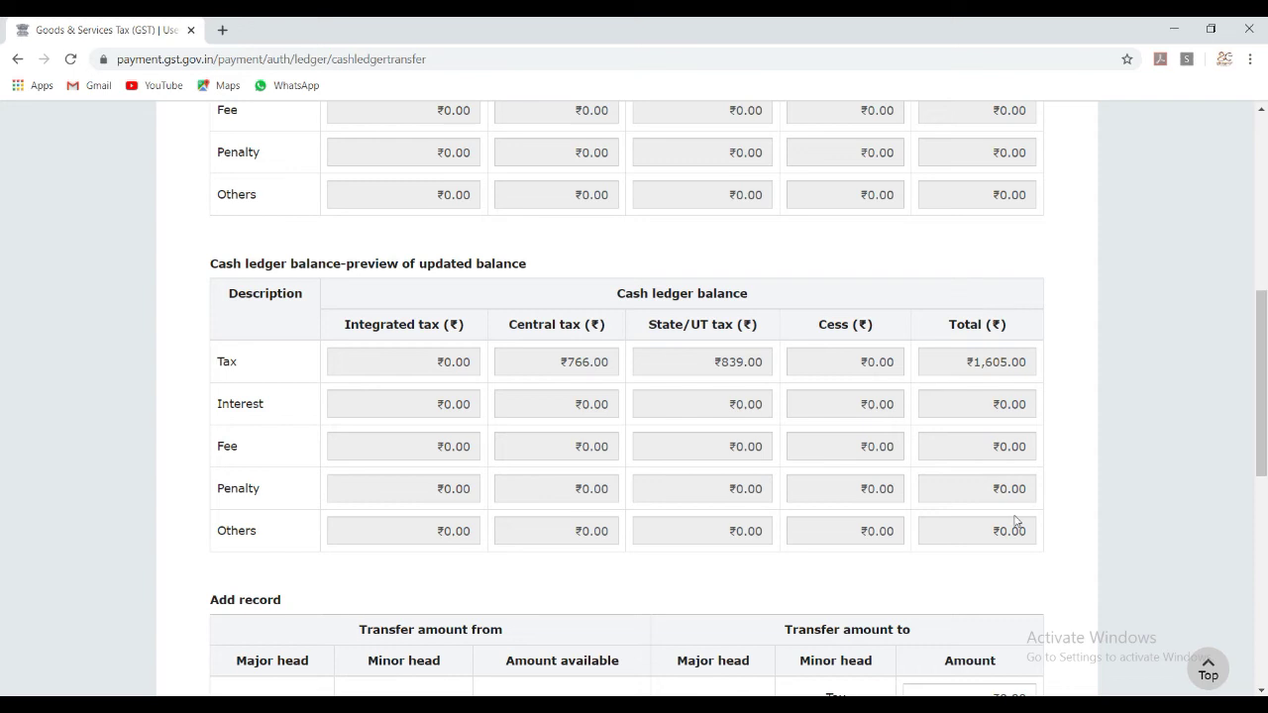
pyautogui.scroll(-5, 1007, 523)
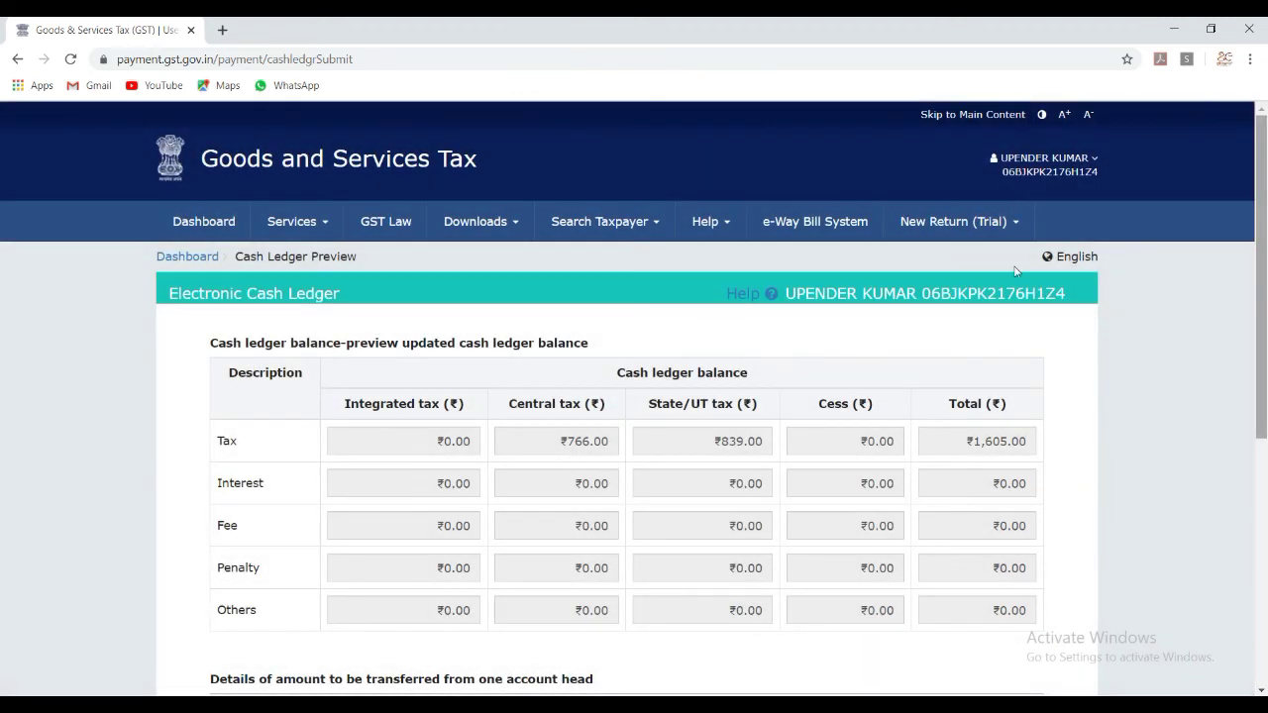
# Affirm the verification declaration, select the authorised signatory, and confirm filing GST PMT-09.
pyautogui.scroll(-2, 1015, 259)
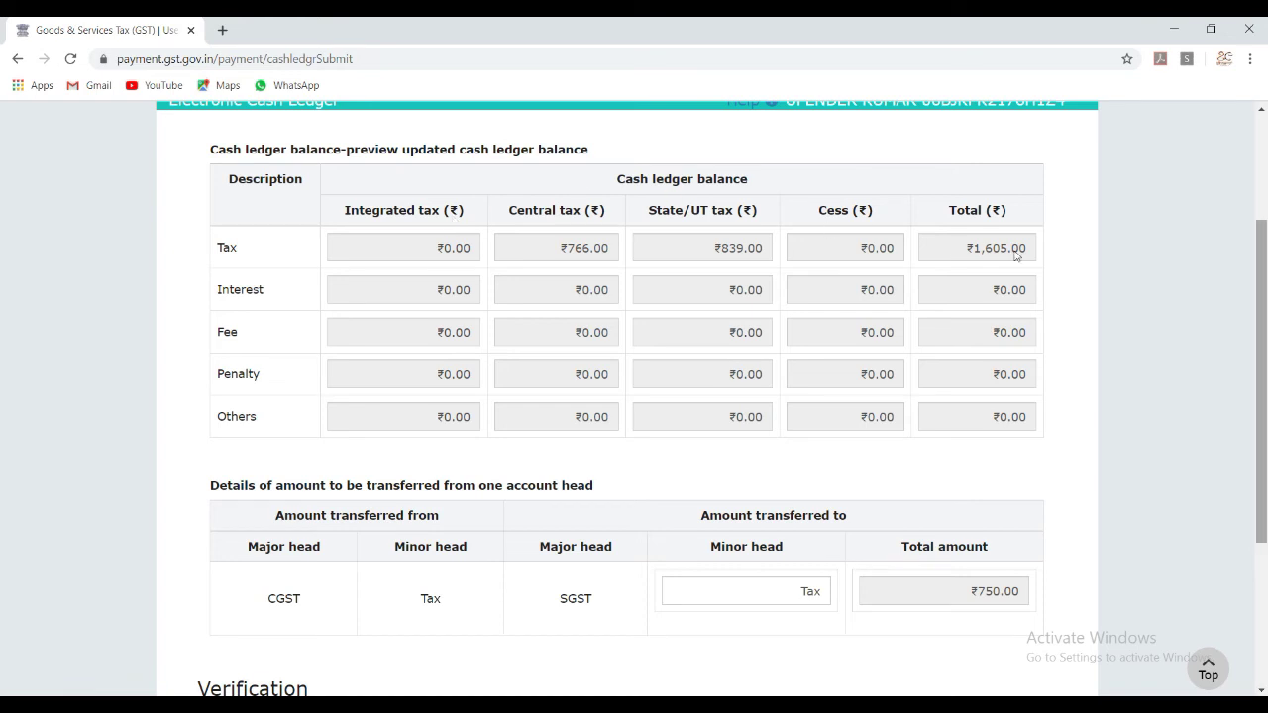
pyautogui.scroll(-3, 1016, 327)
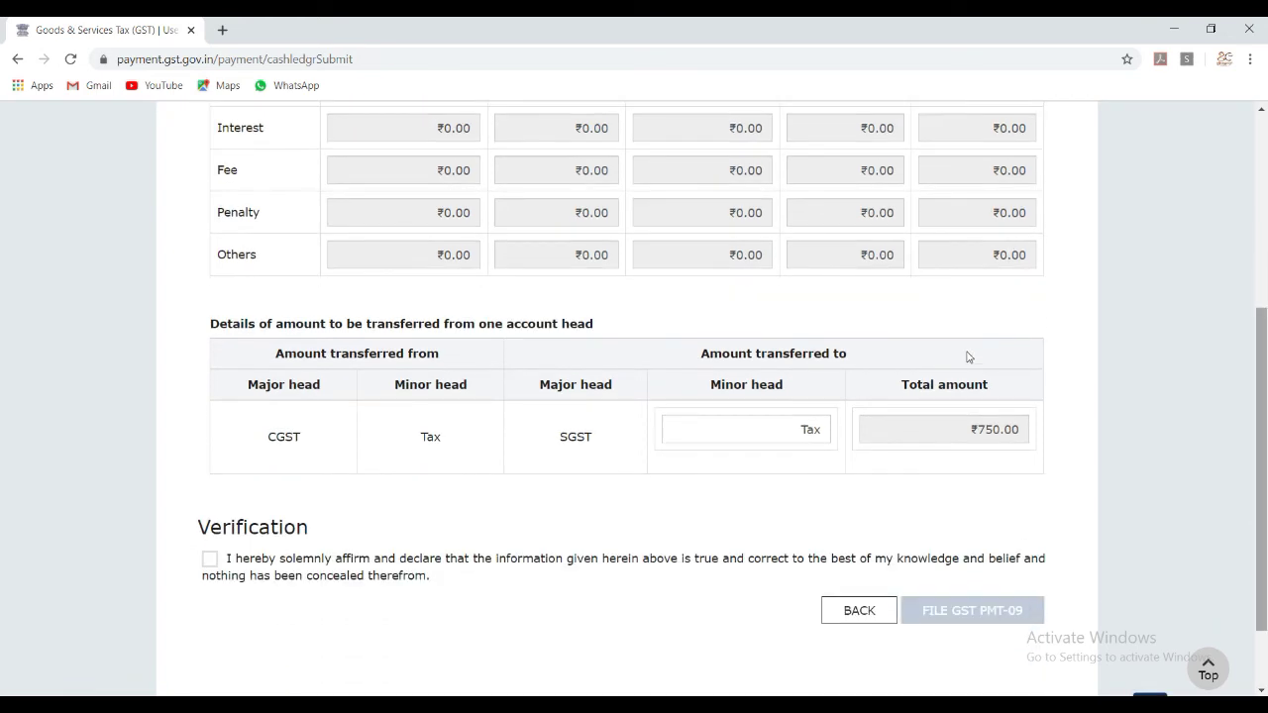
pyautogui.click(324, 560)
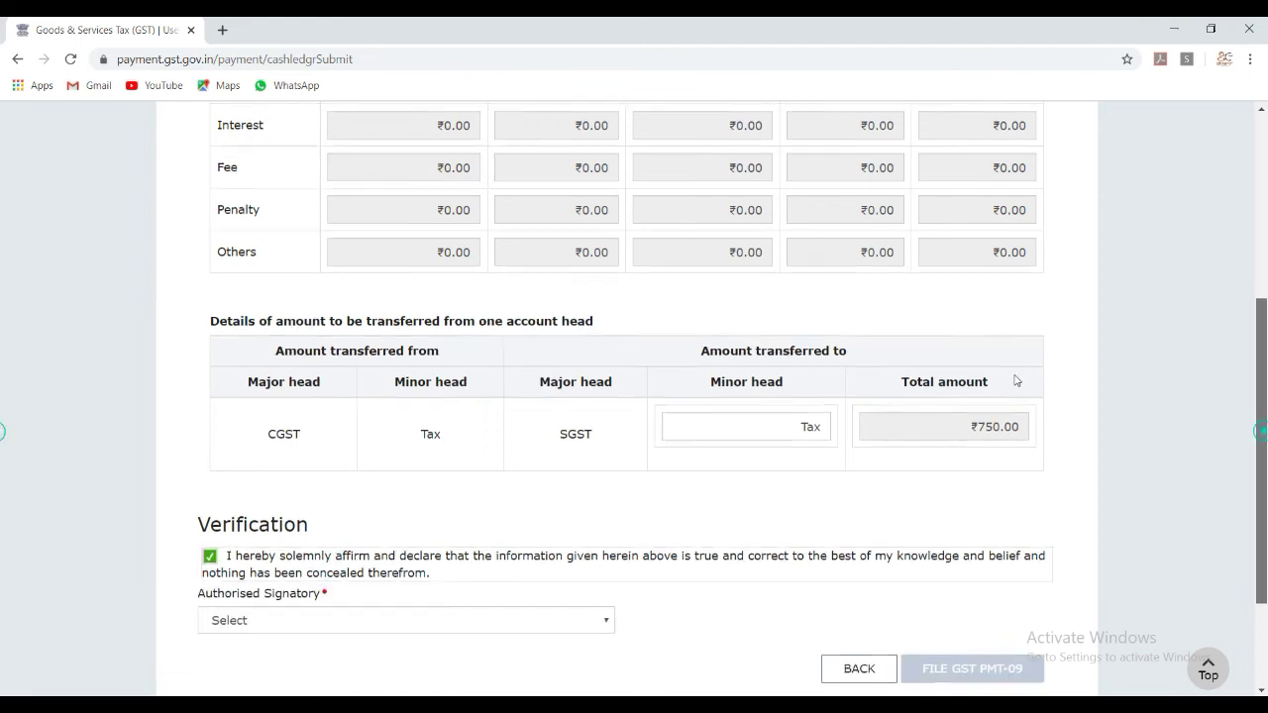
pyautogui.scroll(-2, 1012, 381)
pyautogui.click(575, 491)
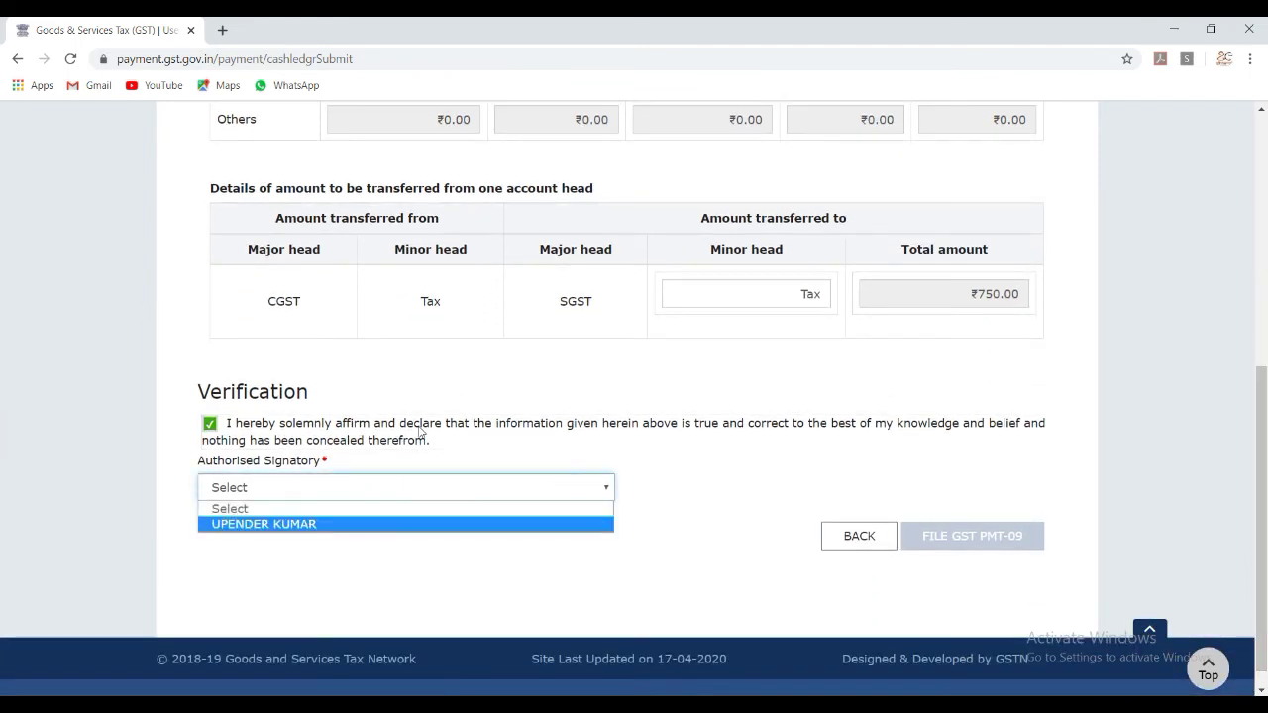
pyautogui.press('Return')
pyautogui.click(810, 442)
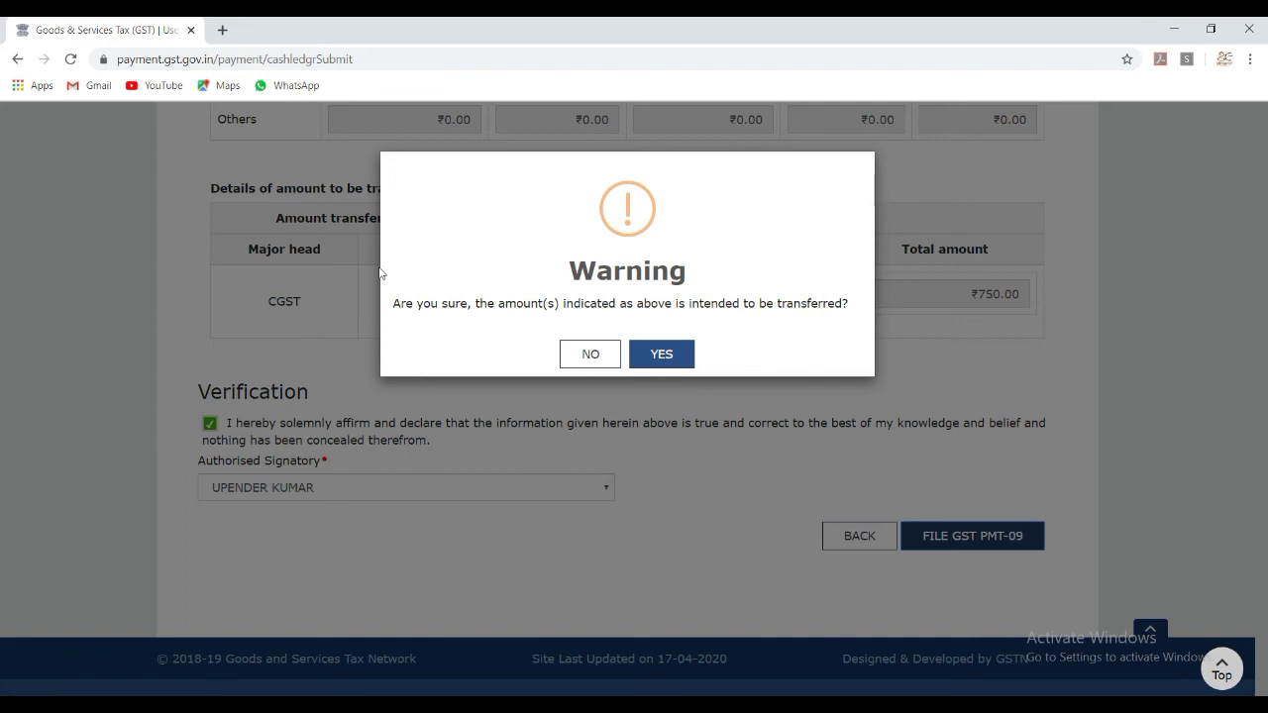
pyautogui.press('Return')
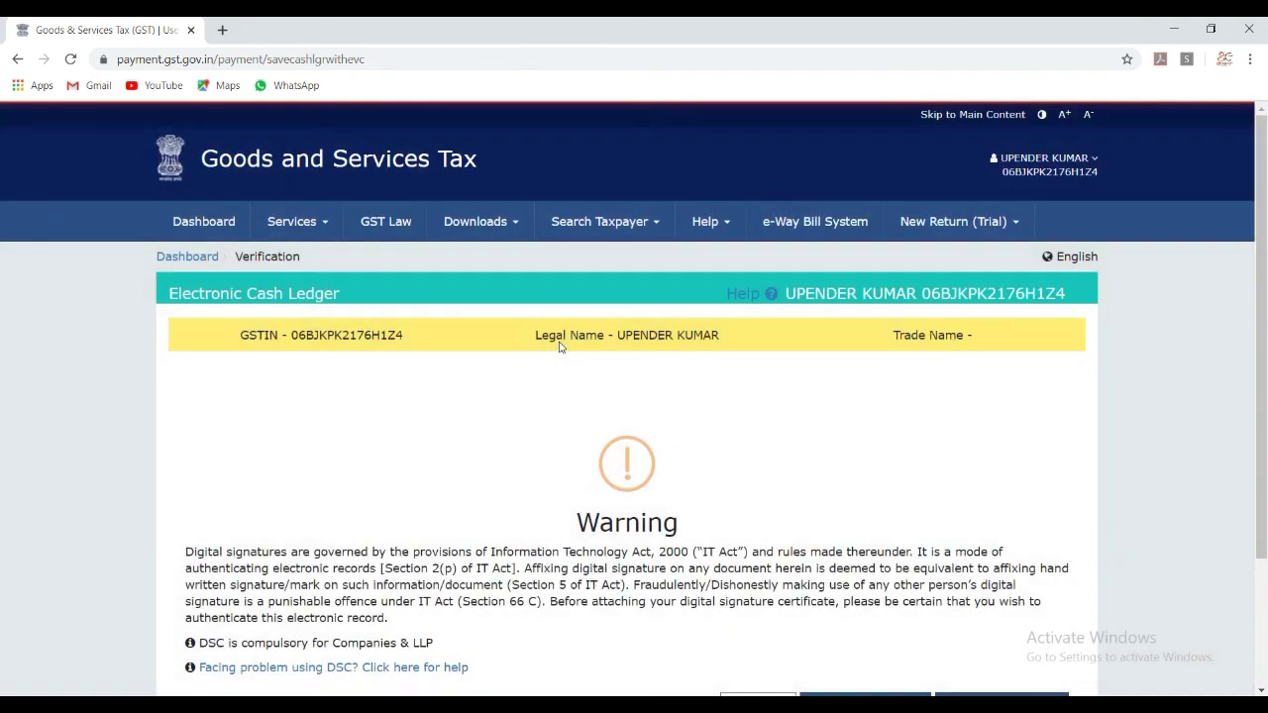
# Choose to file GST PMT-09 with EVC and proceed to OTP verification.
pyautogui.scroll(-2, 1016, 413)
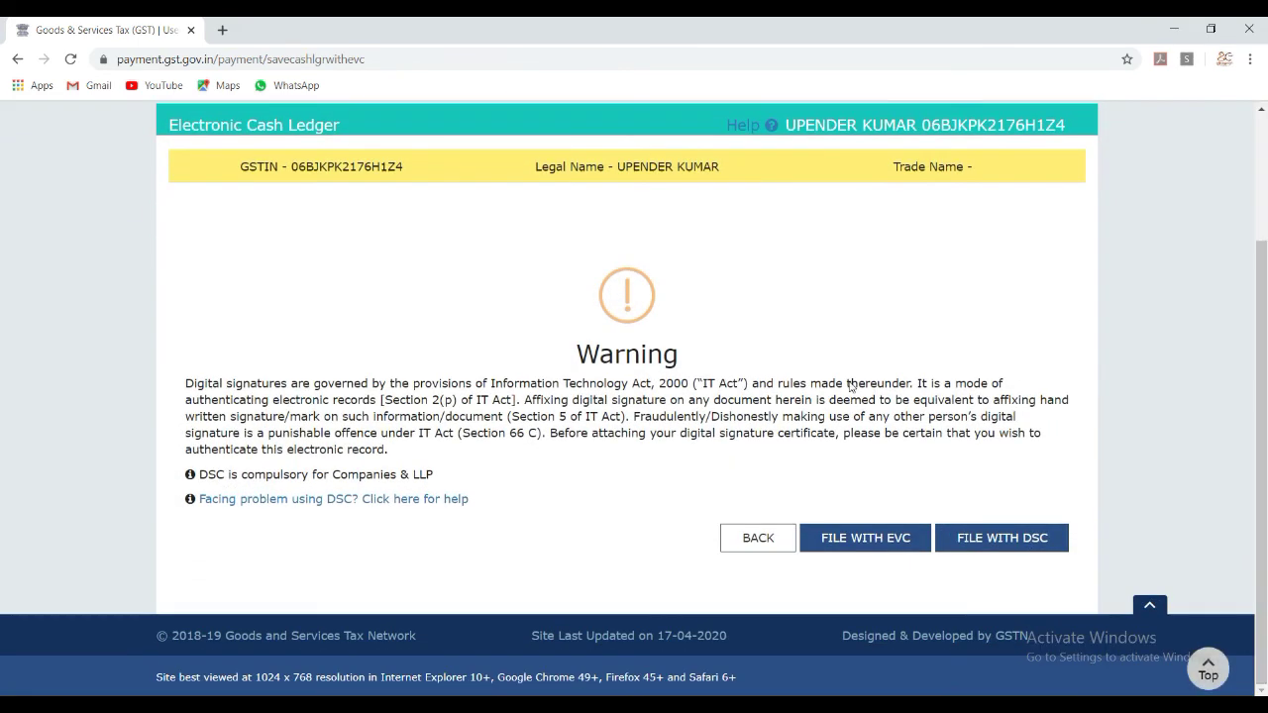
pyautogui.press('Tab')
pyautogui.press('Tab')
pyautogui.click(754, 479)
pyautogui.press('Tab')
pyautogui.press('Return')
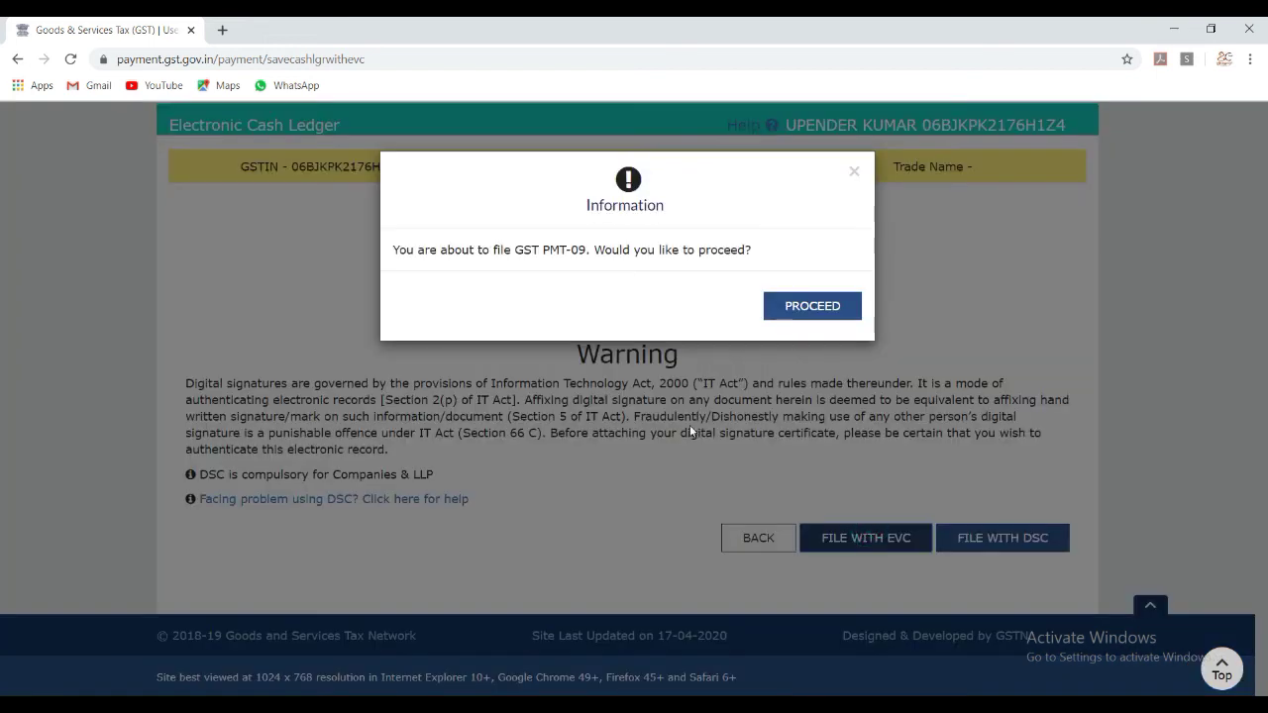
pyautogui.press('Return')
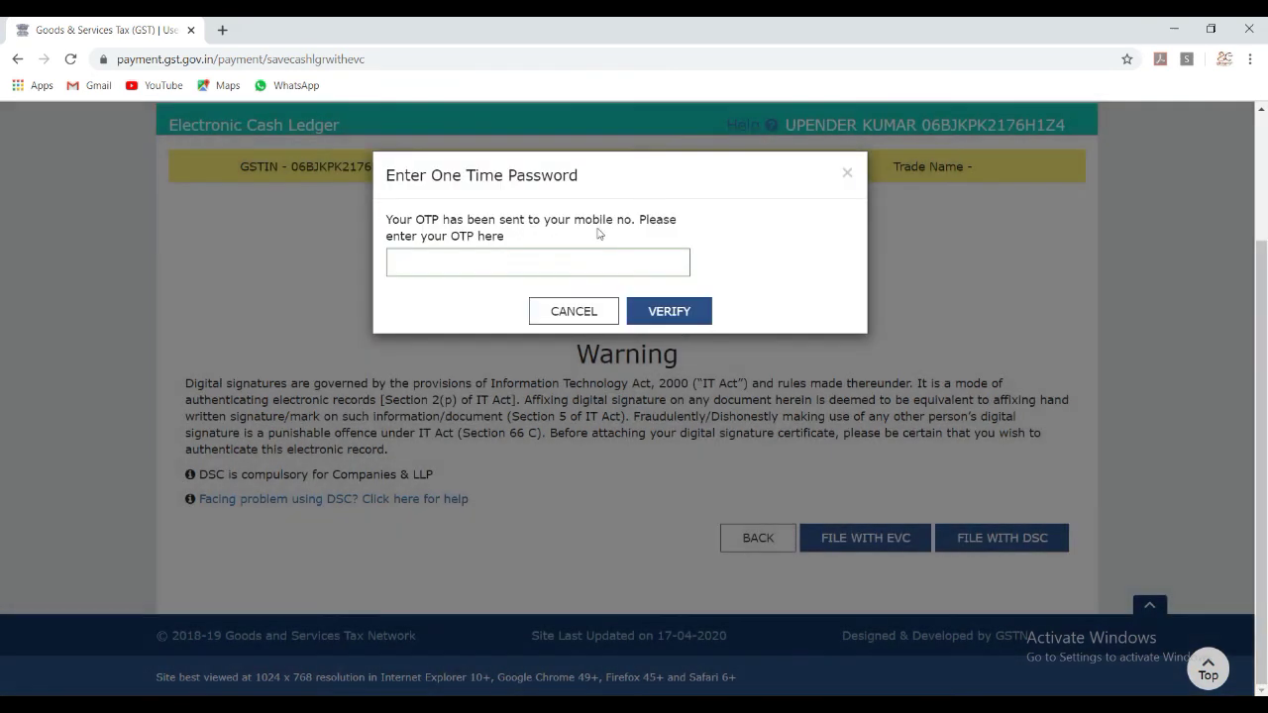
# Enter the one-time password and submit it for verification.
pyautogui.press('Return')
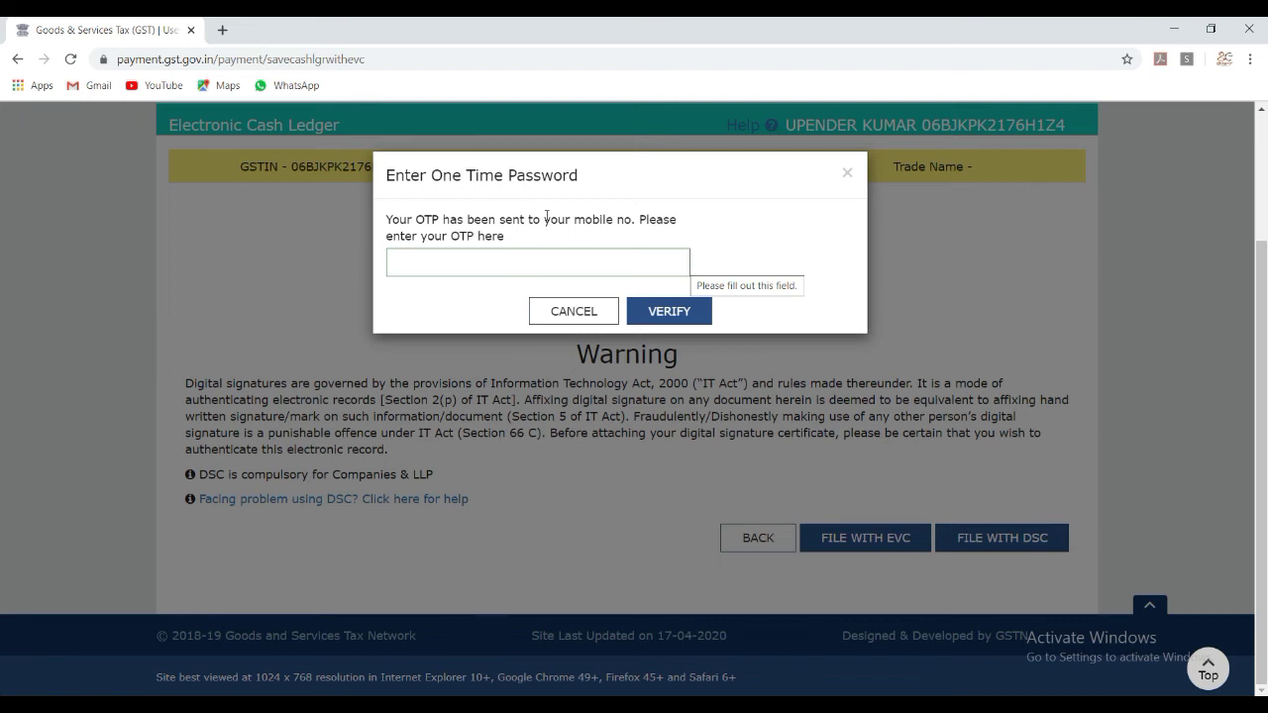
pyautogui.click(640, 250)
pyautogui.write('1')
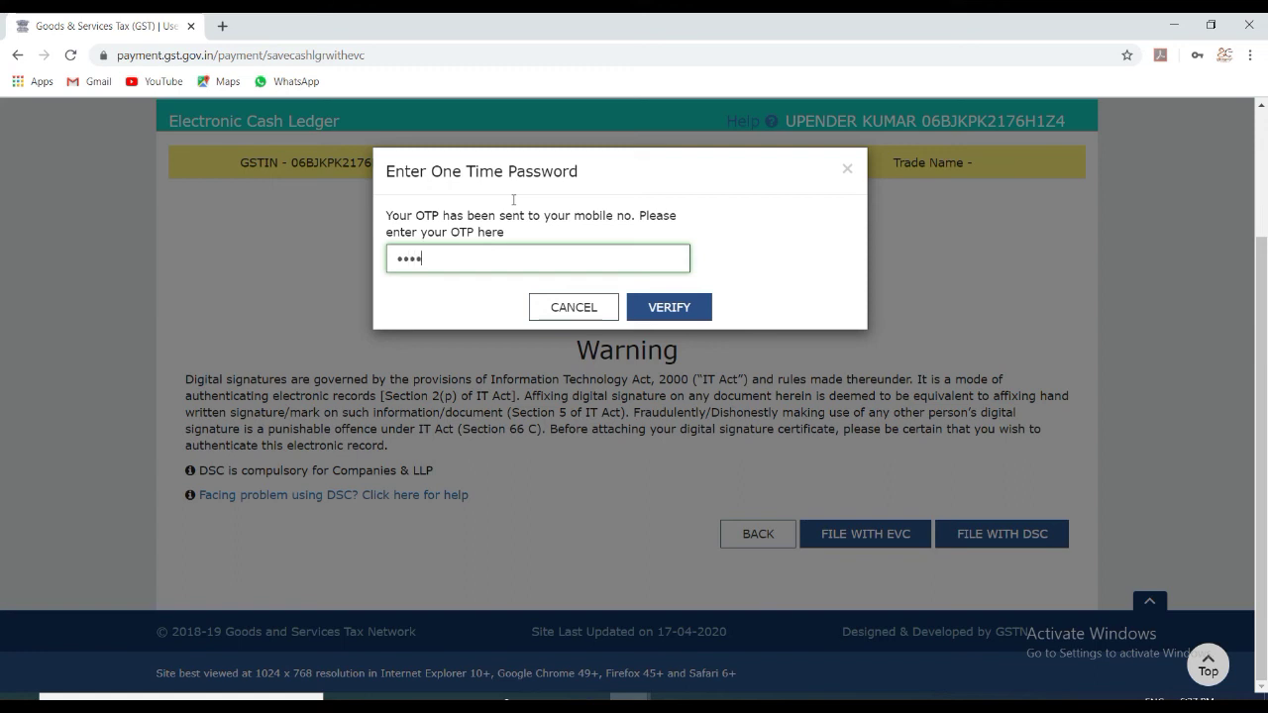
pyautogui.press('Return')
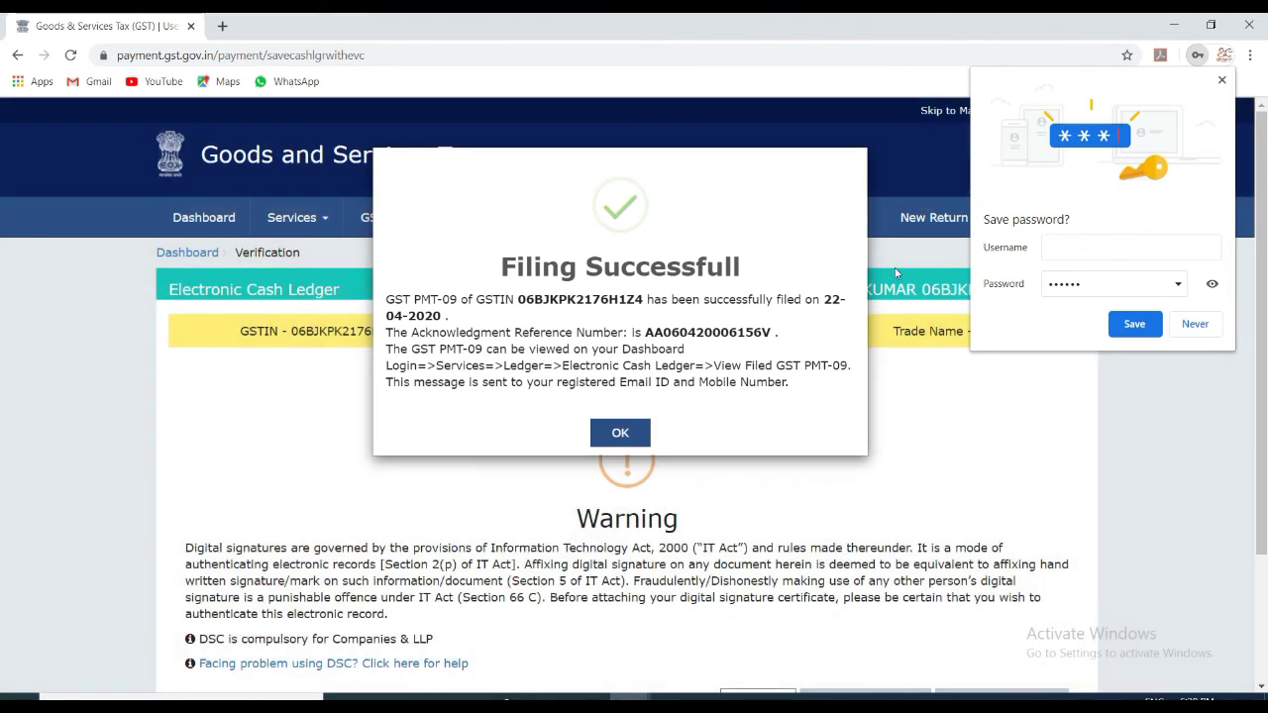
# Dismiss the save-password prompt, acknowledge the successful filing, and view the ₹1,605.00 balance breakdown.
pyautogui.click(1194, 324)
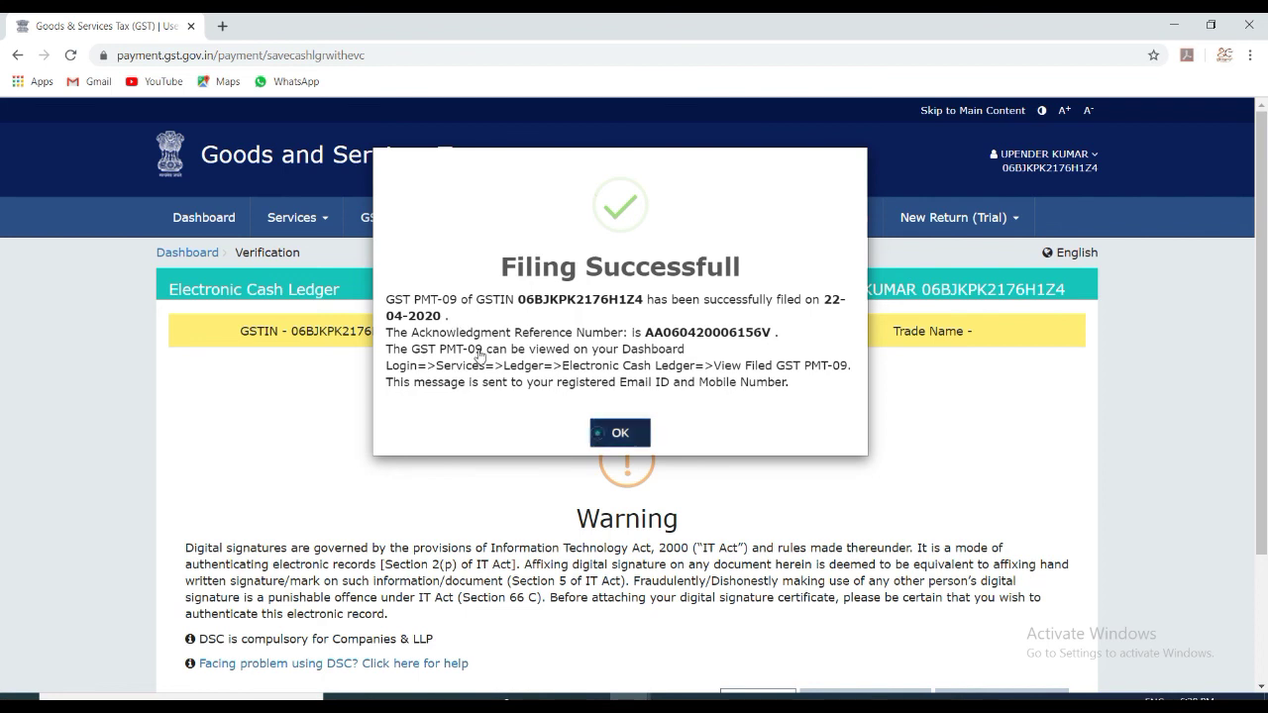
pyautogui.click(620, 433)
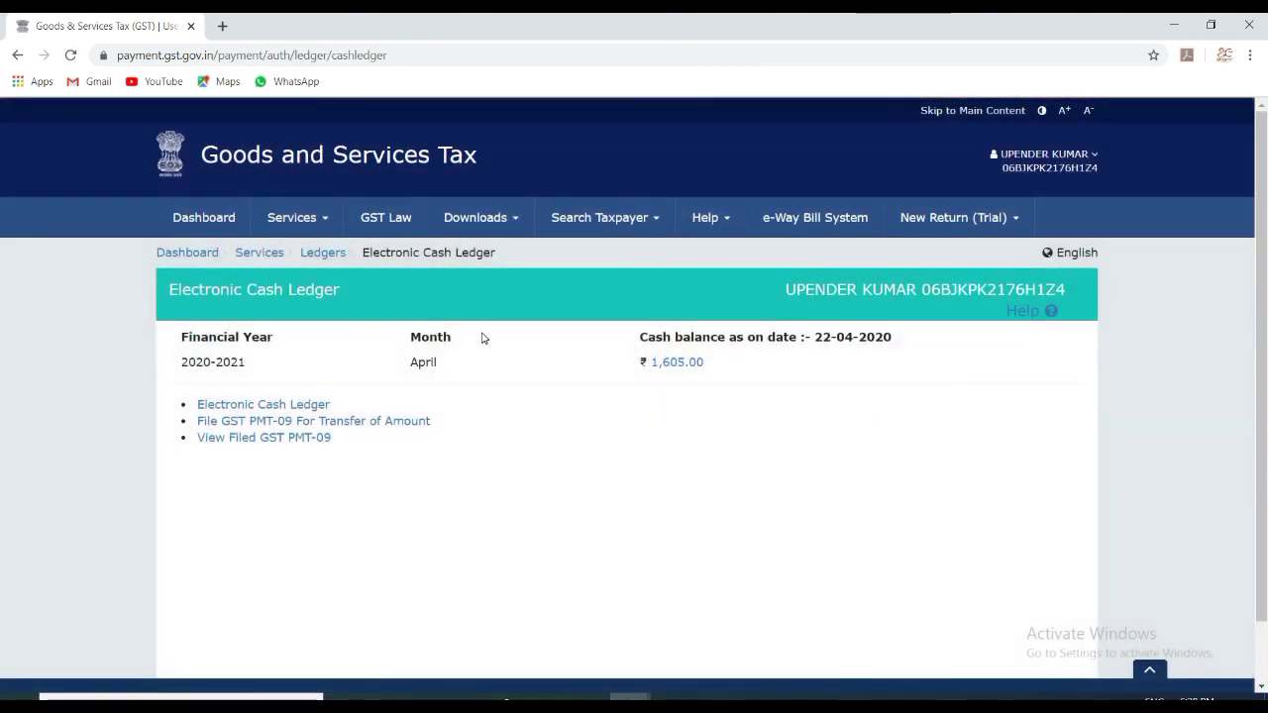
pyautogui.click(676, 362)
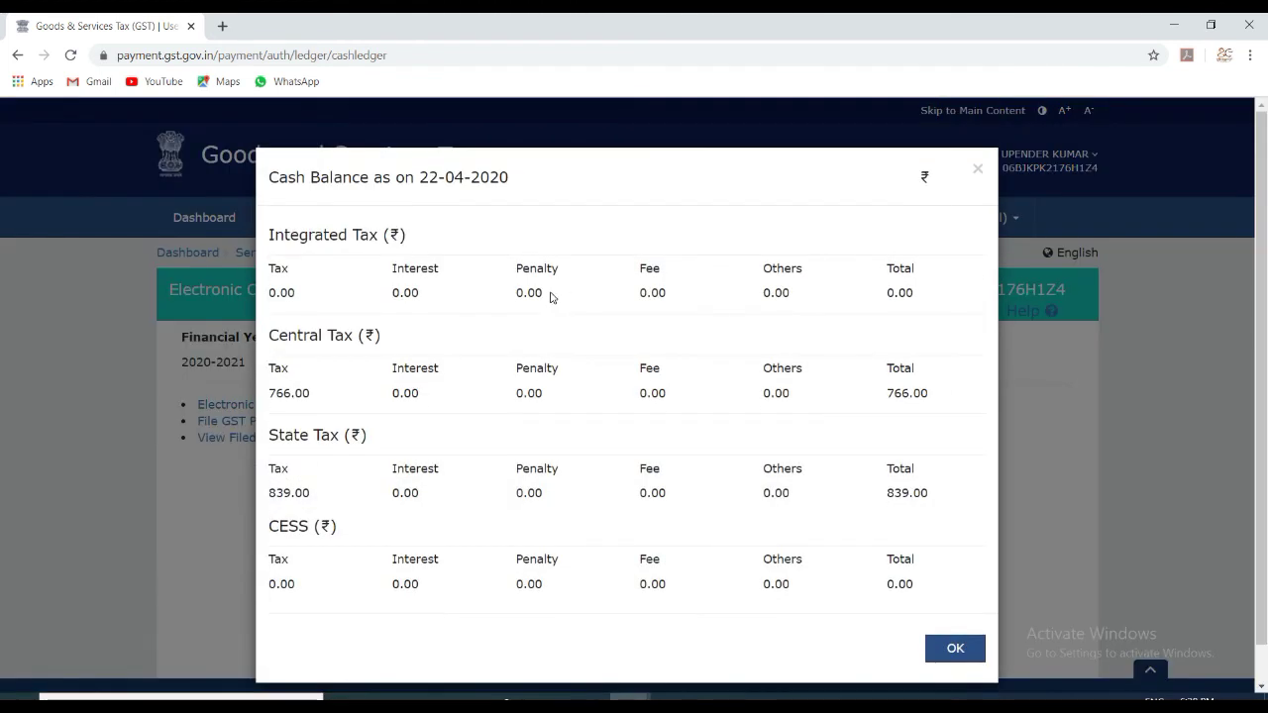